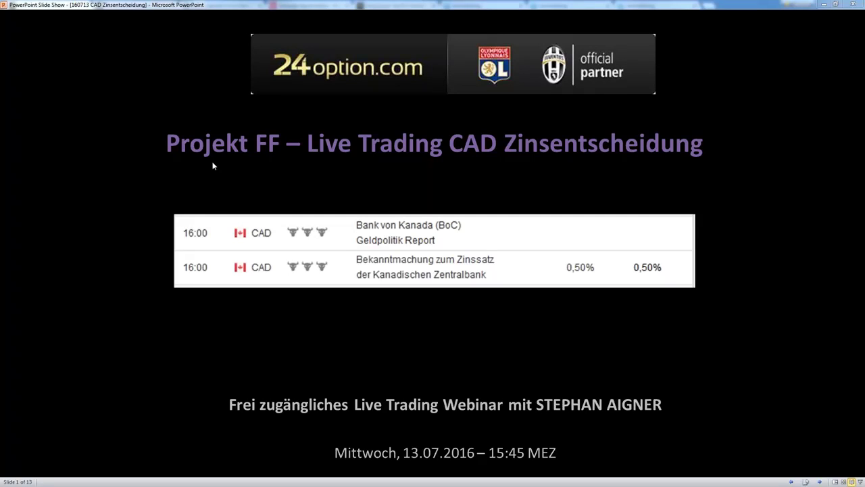
Advance past the Risikohinweise risk disclaimer slide to slide 3, the Agenda
click(337, 241)
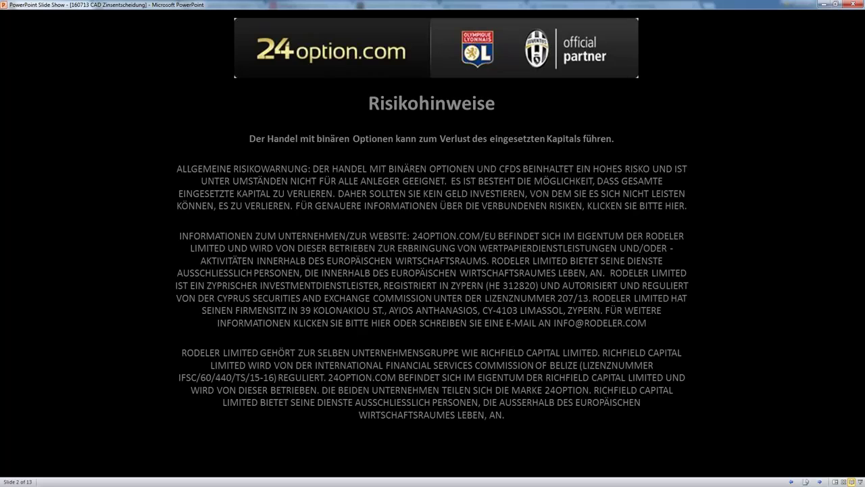
key(Right)
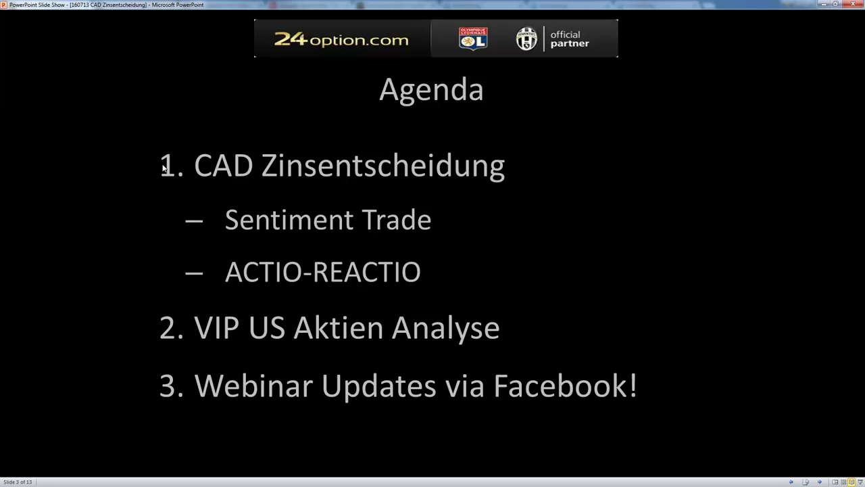
Advance to slide 4, '1. CAD Zinsentscheidung', with the Bank of Canada 0.50% rate and CAD/JPY charts
click(353, 284)
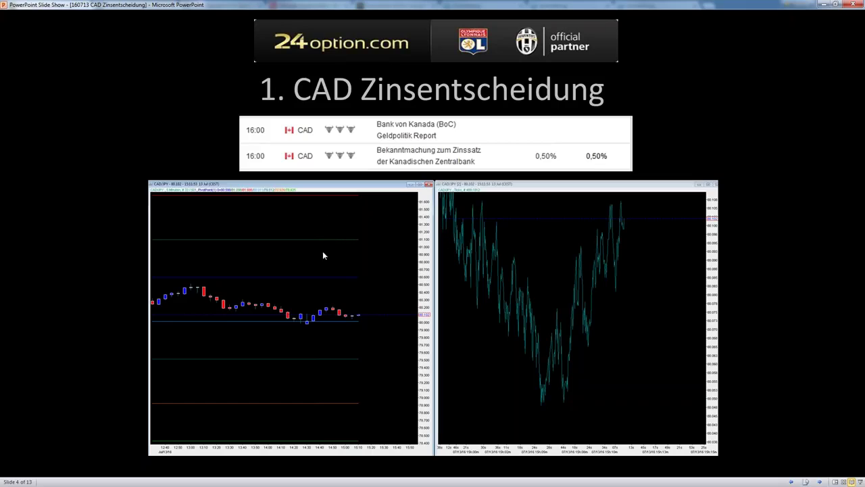
Advance to slide 5, the CAD/JPY HOCH Sentiment Trade with a 5.000 Euro stake
click(349, 286)
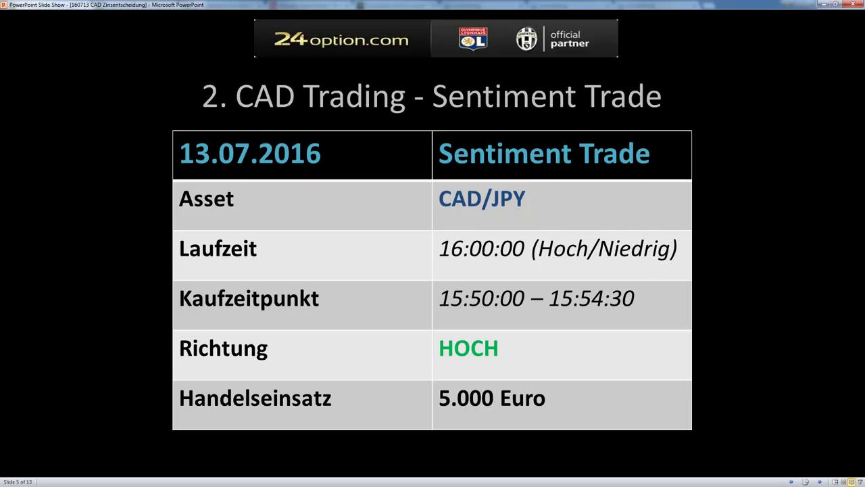
Page forward and back through the ACTIO and REACTIO trade slides from Sentiment Trade
key(Right)
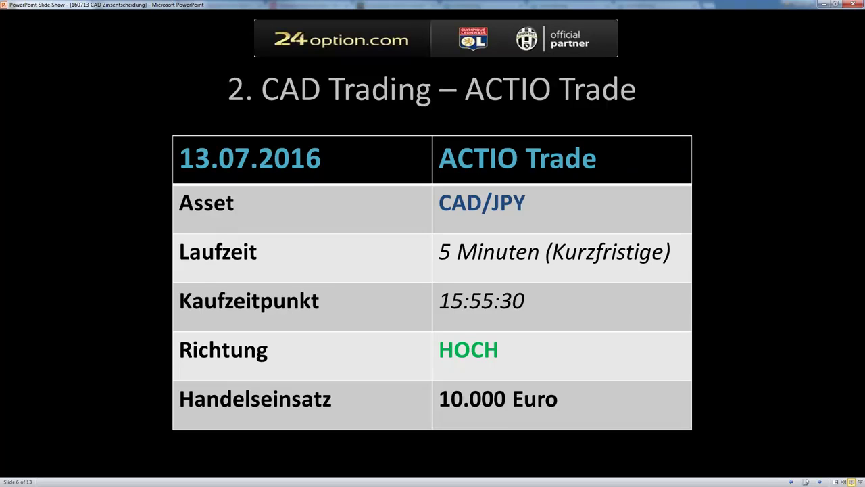
key(Right)
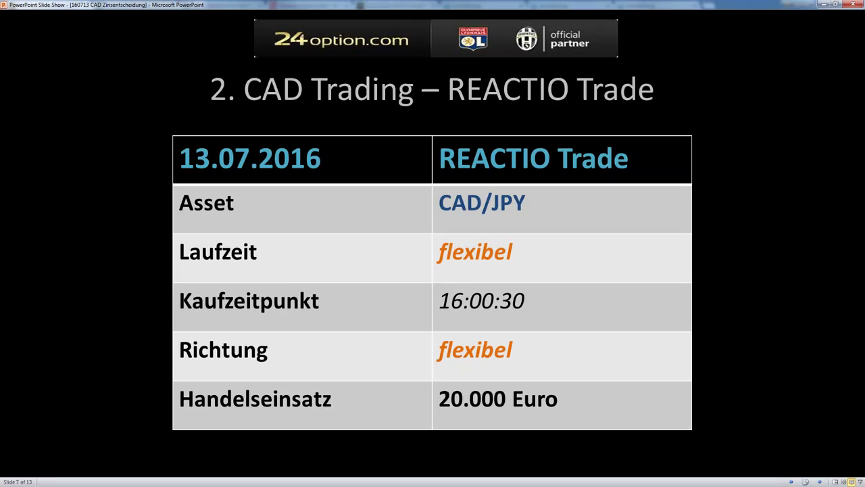
key(Left)
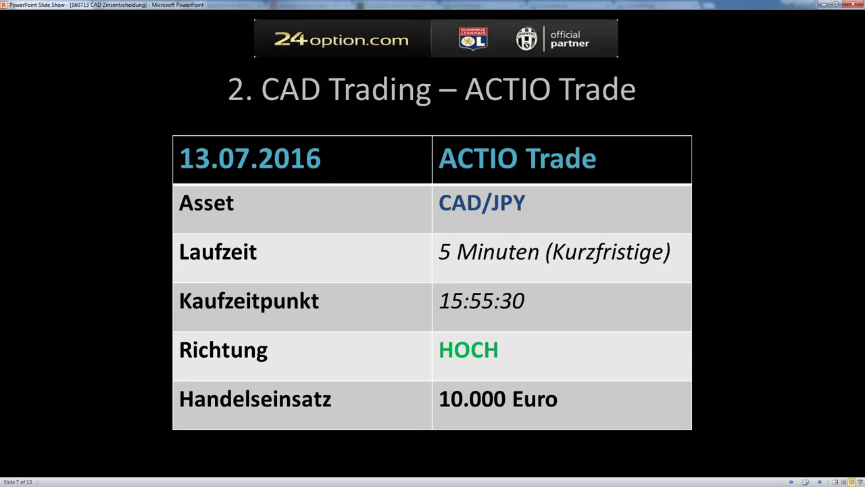
key(Left)
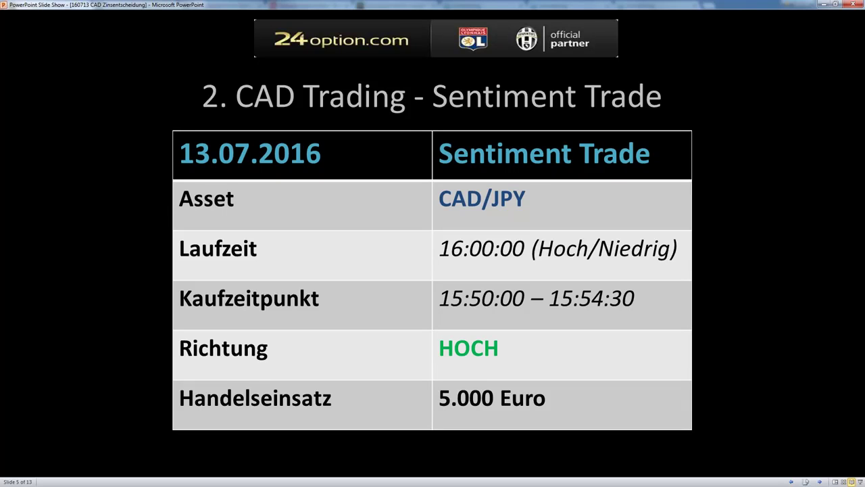
key(Right)
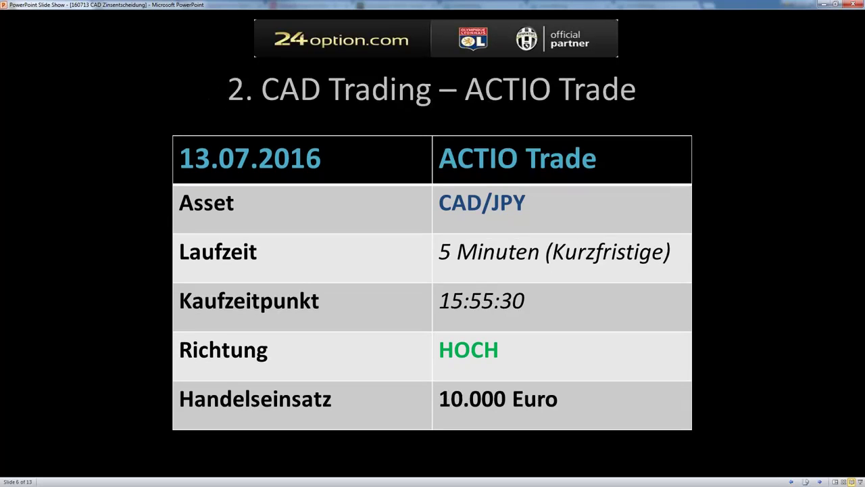
key(Right)
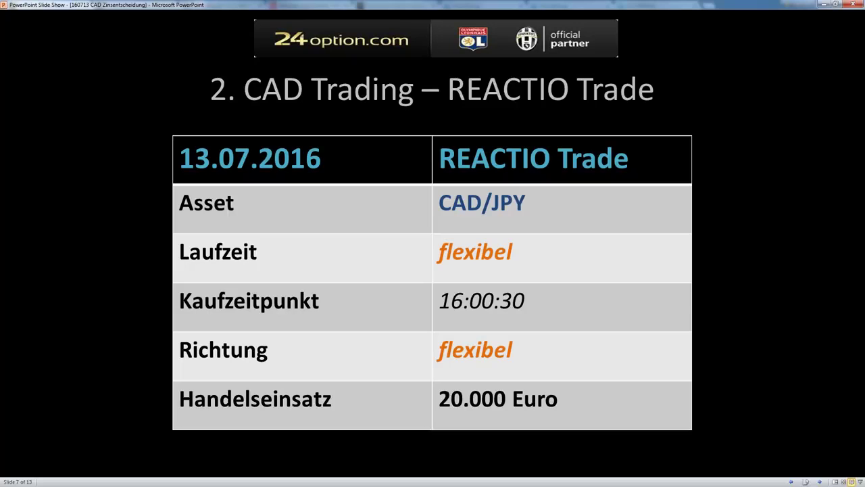
Glance at the VIP US Aktien Analyse slide, return to Sentiment Trade, and minimise the slide show
key(Right)
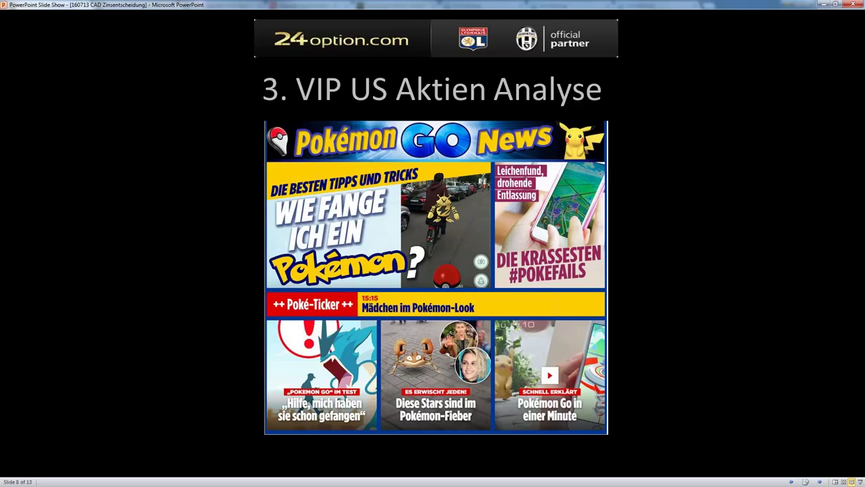
key(Left)
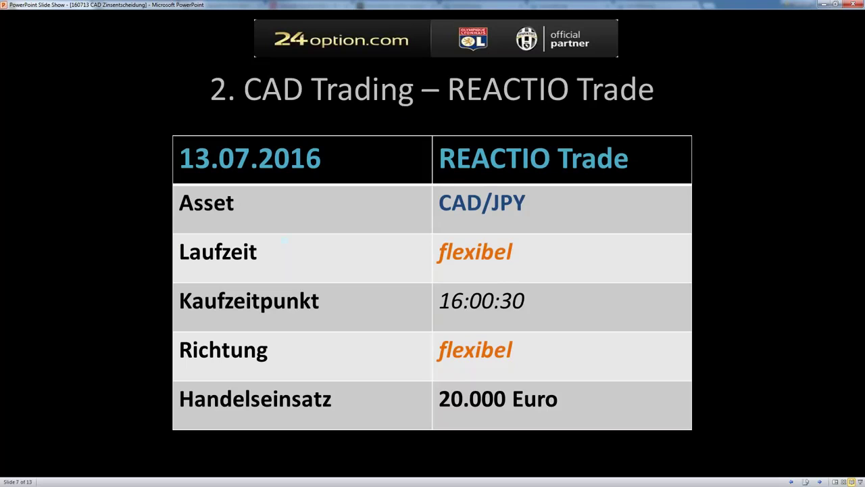
key(Left)
key(Left)
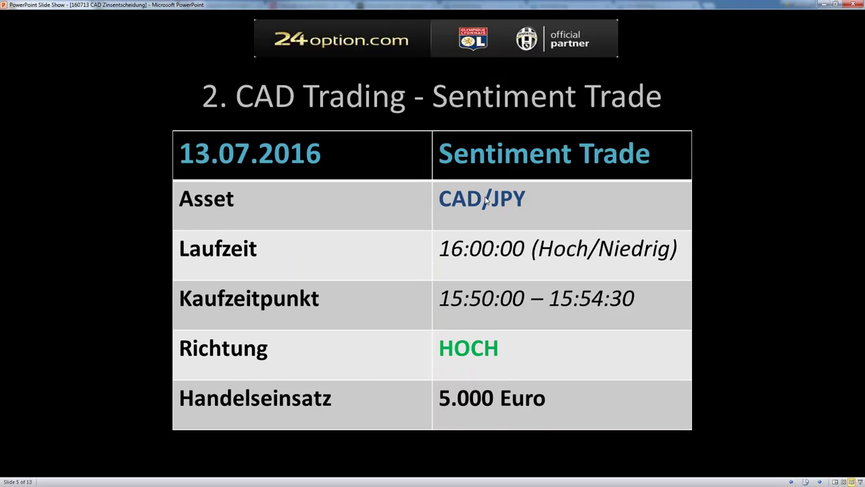
click(823, 4)
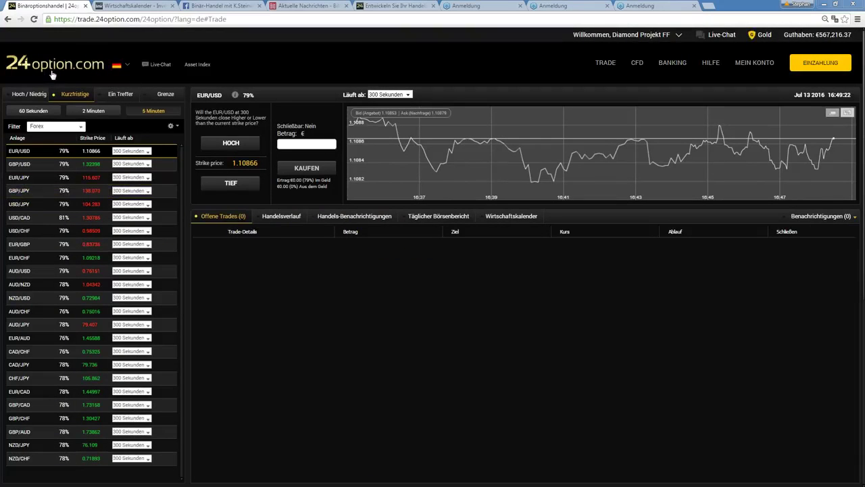
Stage a Hoch / Niedrig CAD/JPY option expiring 17:00, HOCH, with a 5000 € stake, then restore the browser
click(34, 95)
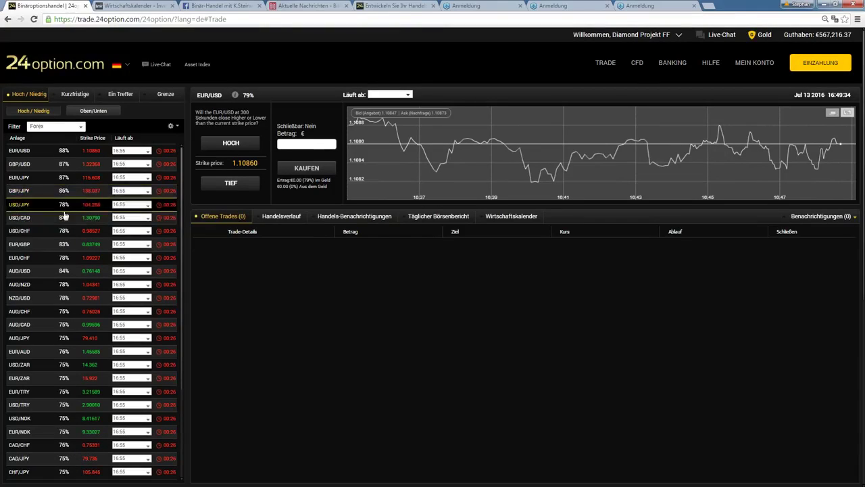
click(56, 460)
click(132, 458)
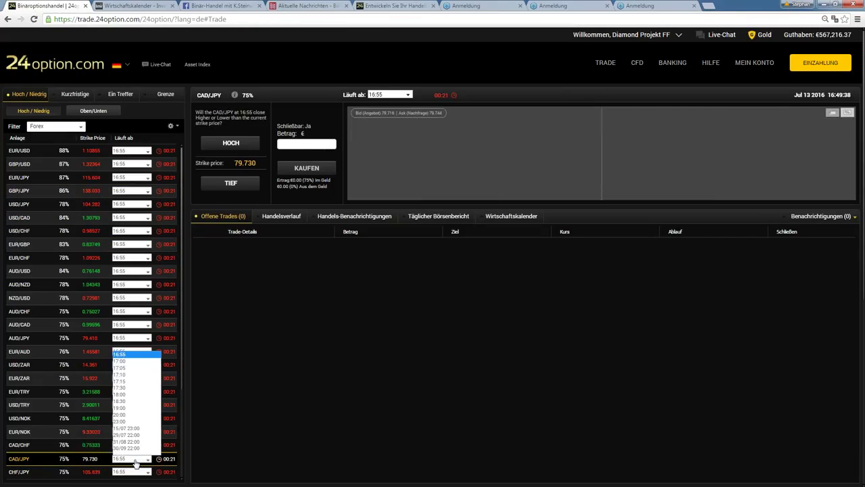
click(125, 360)
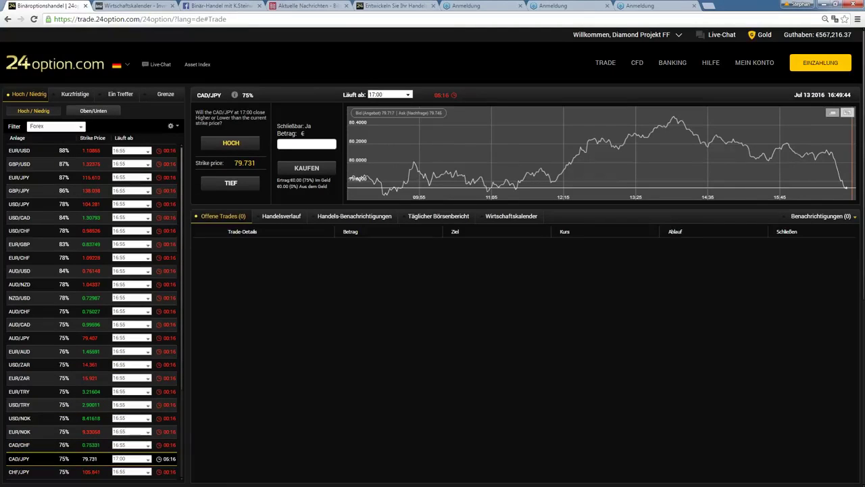
click(244, 149)
text(5000)
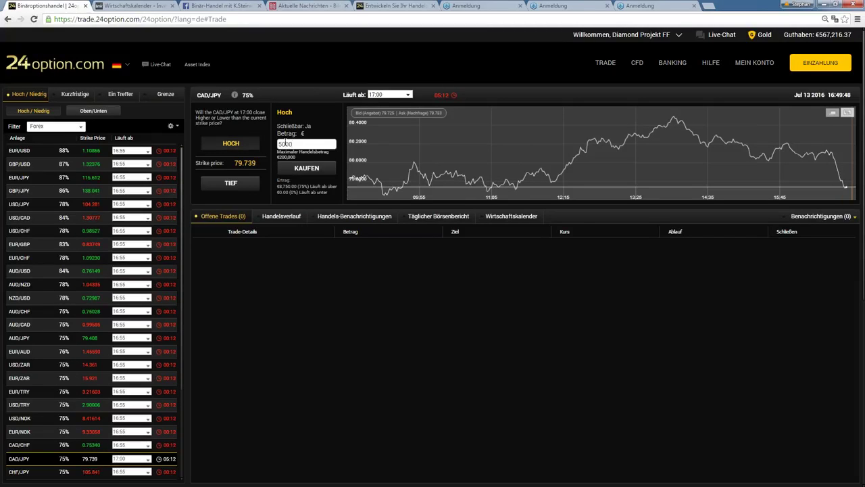
click(840, 4)
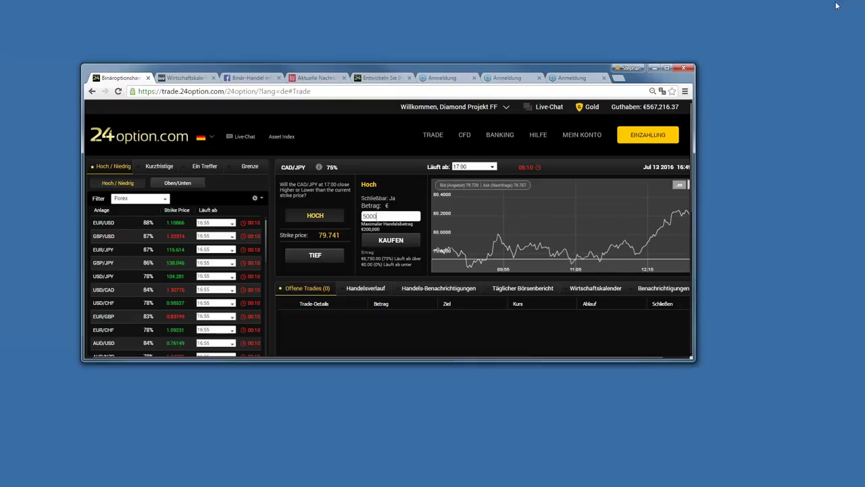
Stack the 24option browser across the top with the widened NetDania chart window beneath it
drag(649, 83, 816, 24)
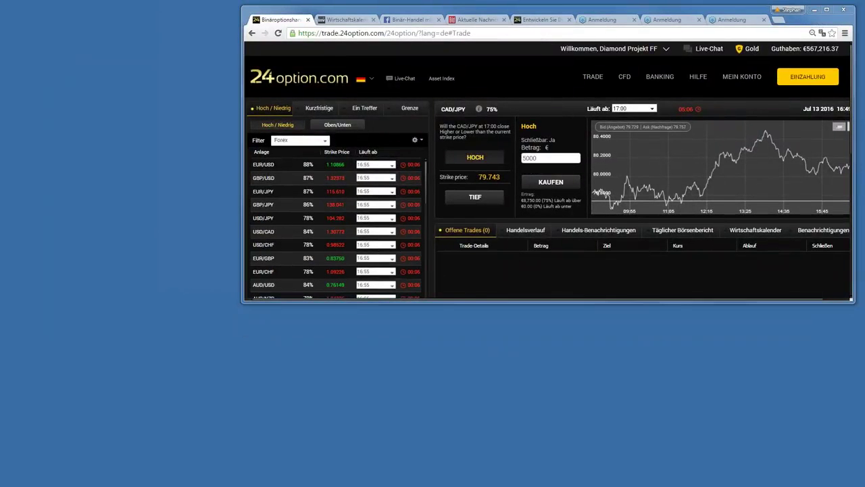
drag(279, 234, 787, 255)
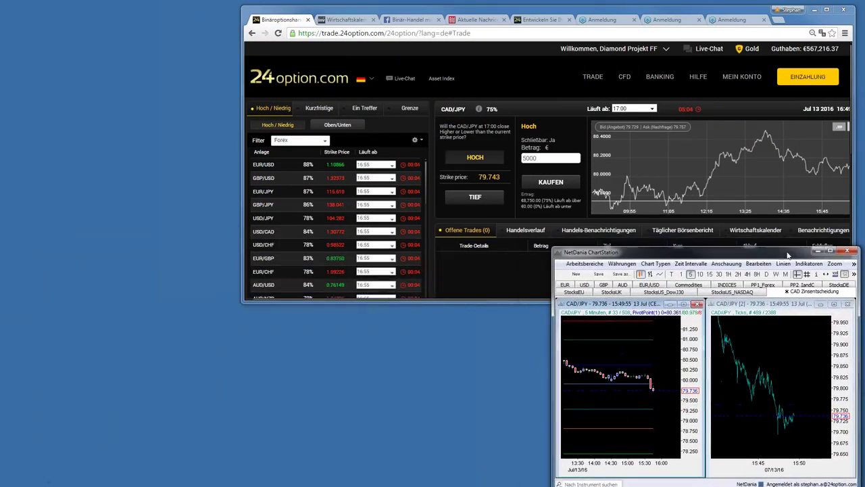
drag(242, 297, 0, 298)
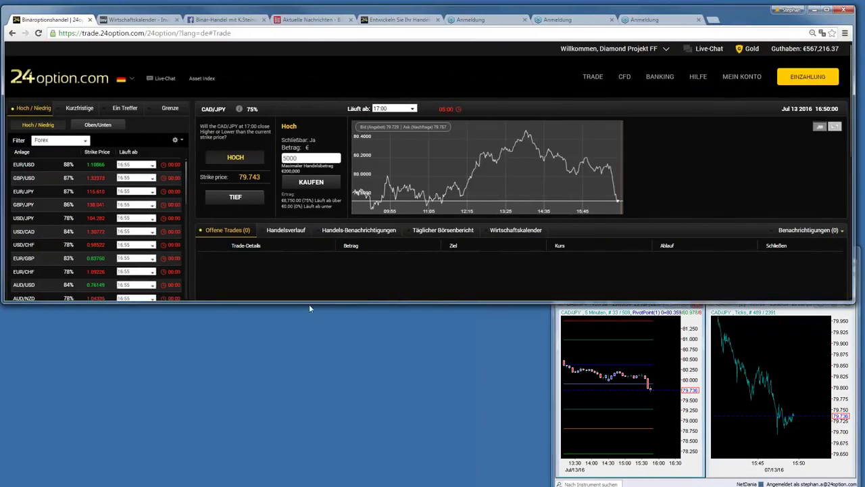
drag(311, 302, 324, 247)
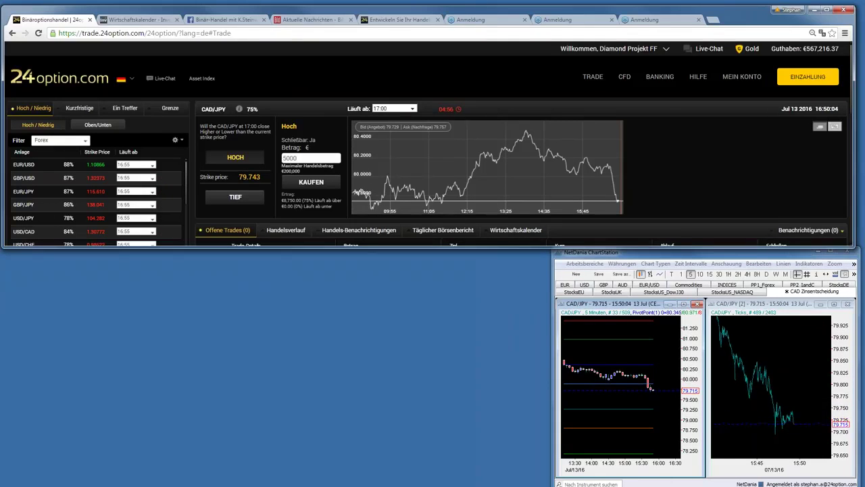
drag(553, 308, 5, 310)
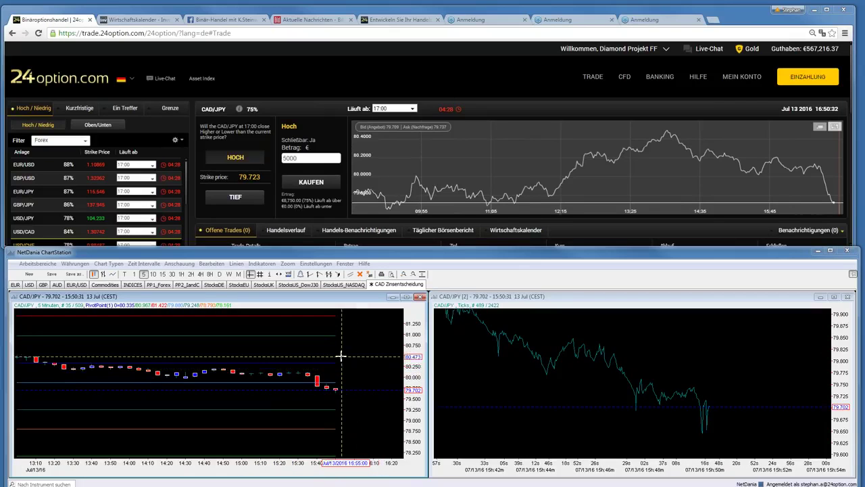
scroll(336, 350, down, 2)
Maximise NetDania, step the left CAD/JPY chart from 1-hour to 1-minute candles, then restore the window down
scroll(336, 350, down, 1)
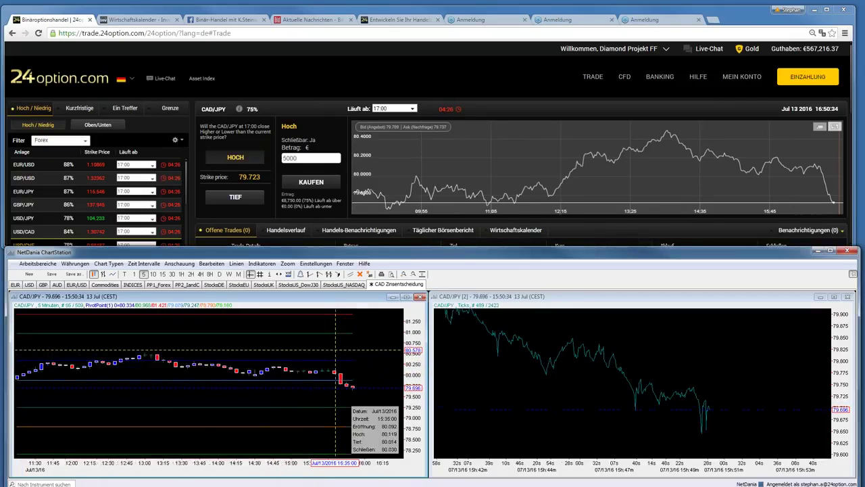
scroll(336, 350, down, 2)
scroll(336, 350, down, 1)
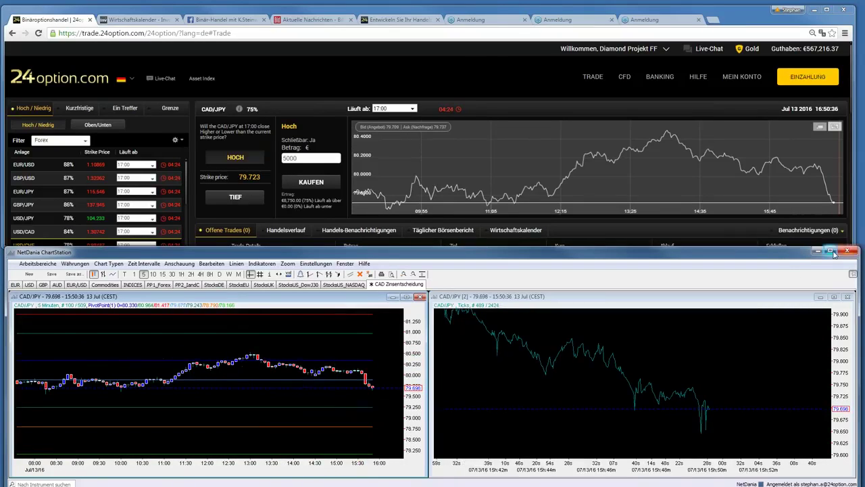
click(831, 252)
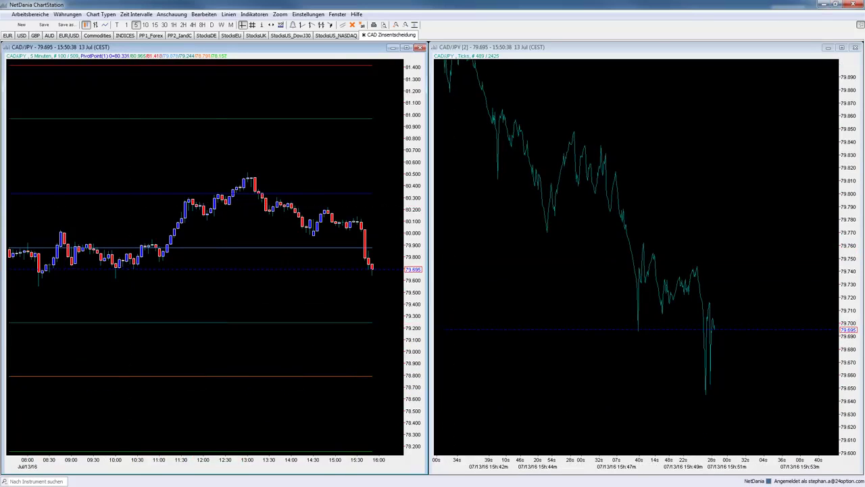
click(174, 25)
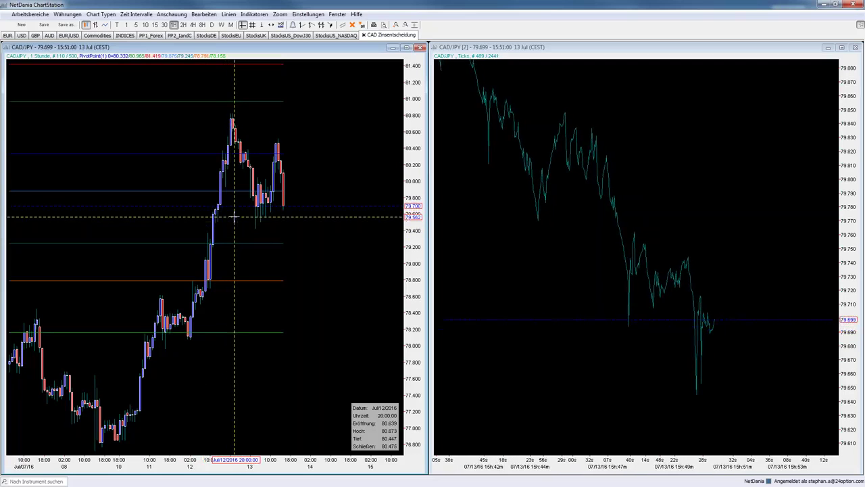
click(136, 25)
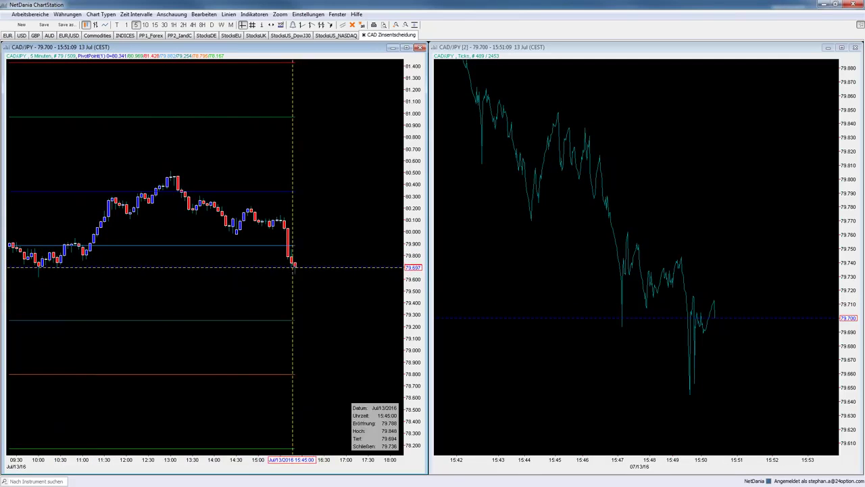
click(126, 25)
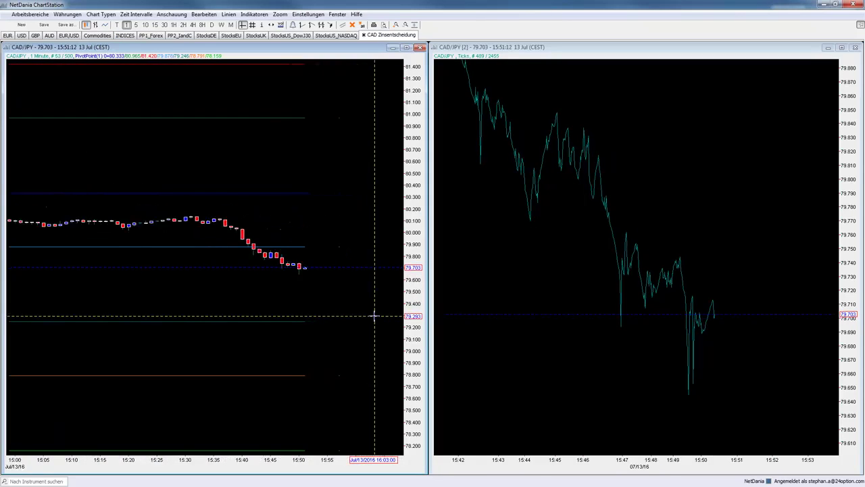
click(835, 4)
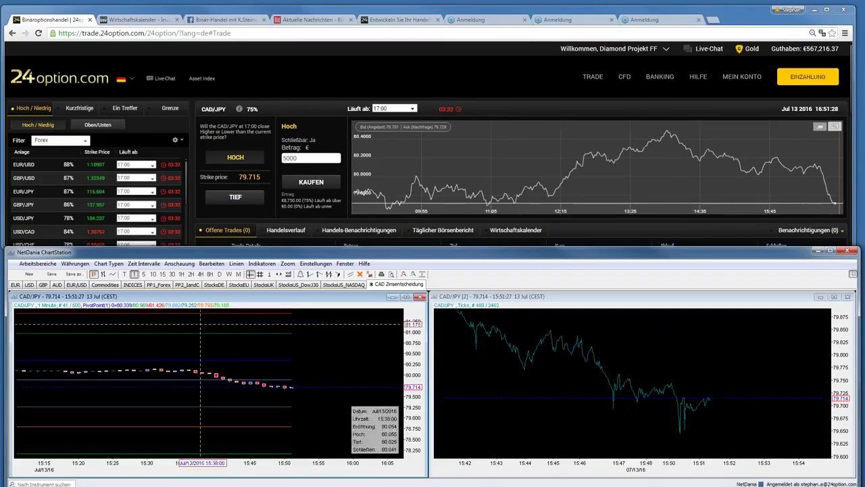
Zoom into the NetDania charts, then buy the CAD/JPY Hoch option for €5,000 with KAUFEN
scroll(321, 369, up, 2)
scroll(314, 378, up, 2)
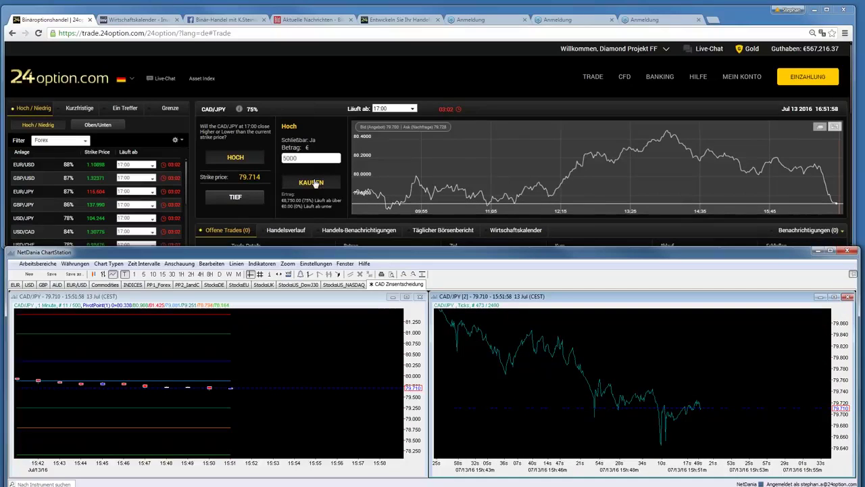
scroll(704, 410, up, 5)
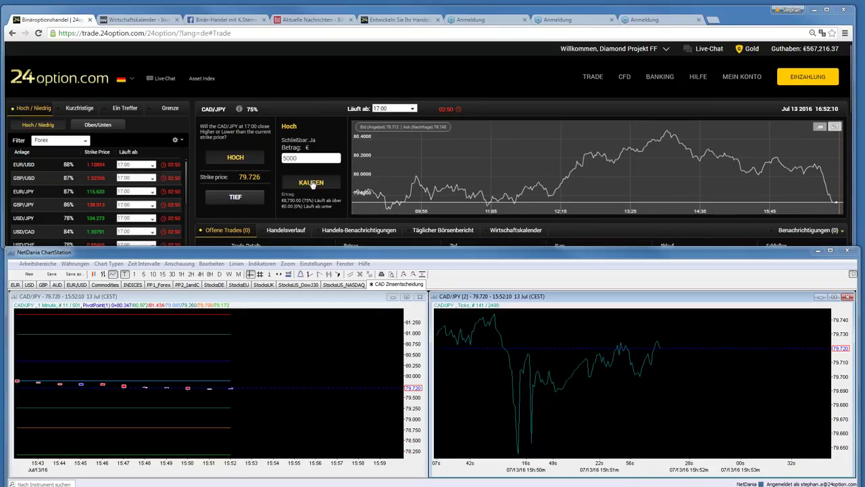
click(311, 182)
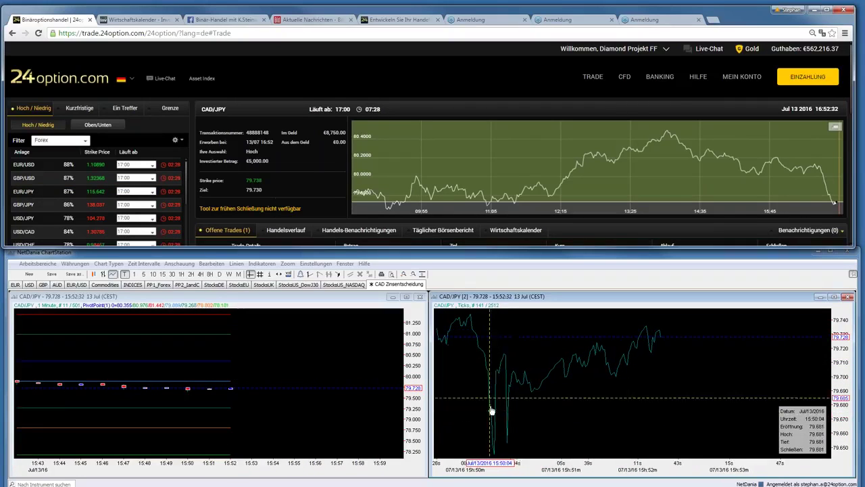
Set the left CAD/JPY NetDania chart to 5-minute candles and open the Wirtschaftskalender browser tab
click(285, 359)
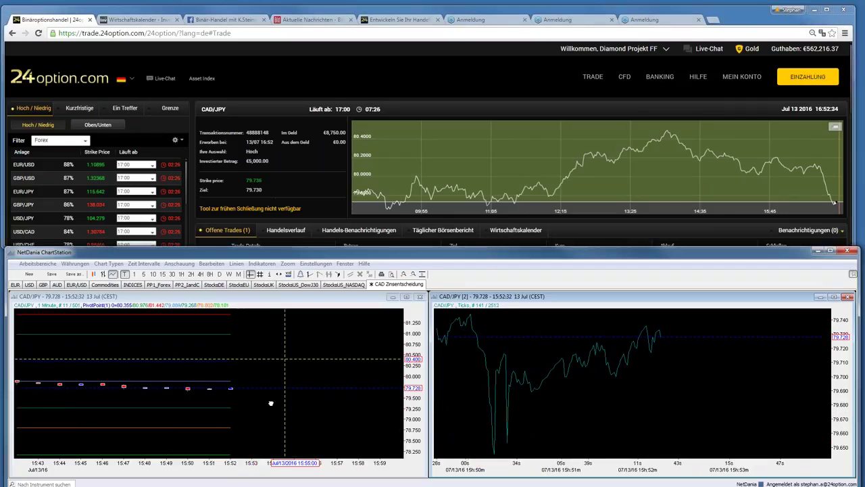
click(144, 274)
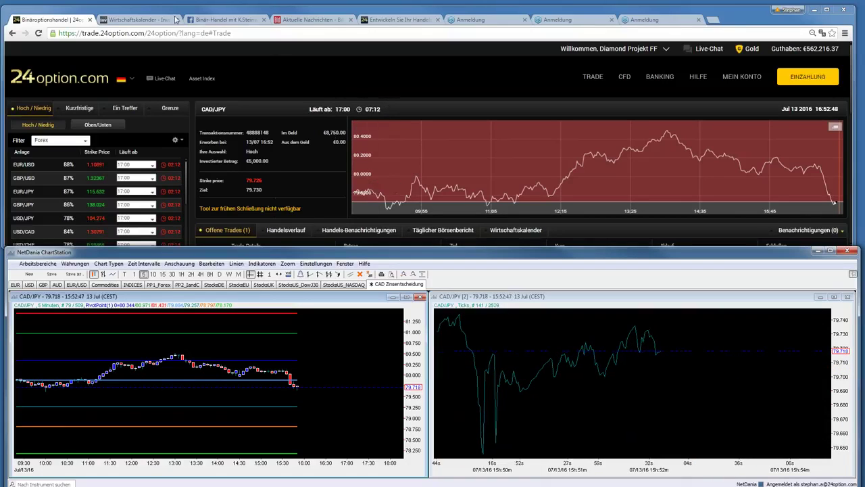
click(135, 20)
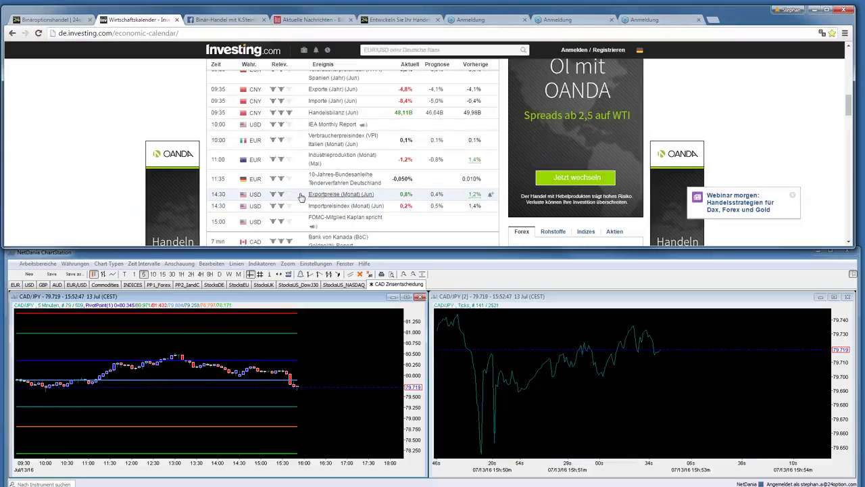
Scan the calendar's Bank of Canada entries, then return to 24option's Kurzfristige asset list
scroll(341, 180, down, 1)
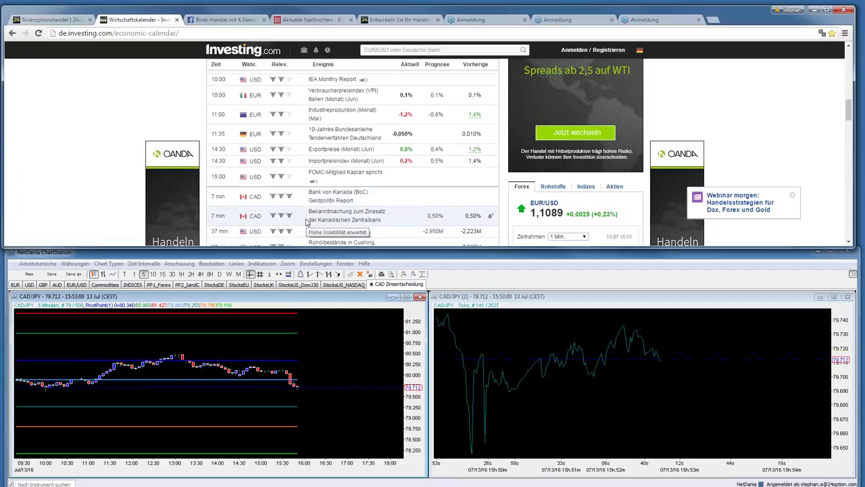
click(66, 20)
click(81, 108)
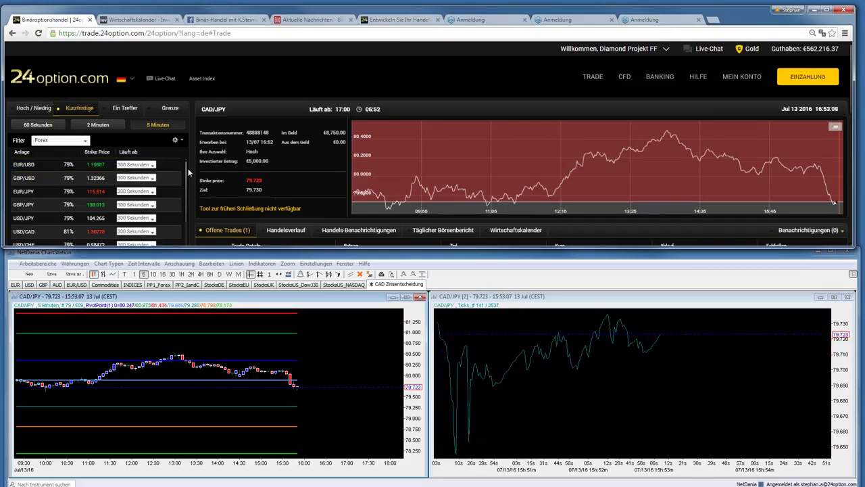
Scroll the asset list to CAD/JPY and enlarge the browser to show the open trade
mouse_move(188, 184)
mouse_down()
mouse_move(181, 231)
mouse_move(187, 200)
mouse_up()
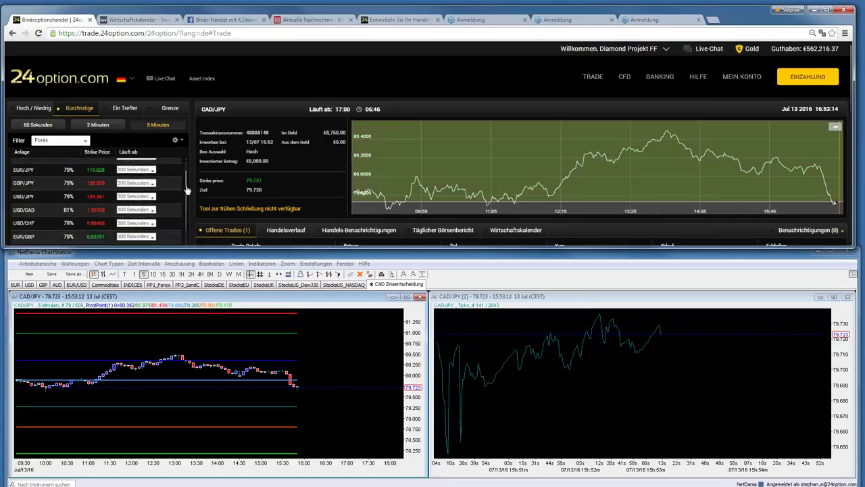
scroll(94, 196, down, 5)
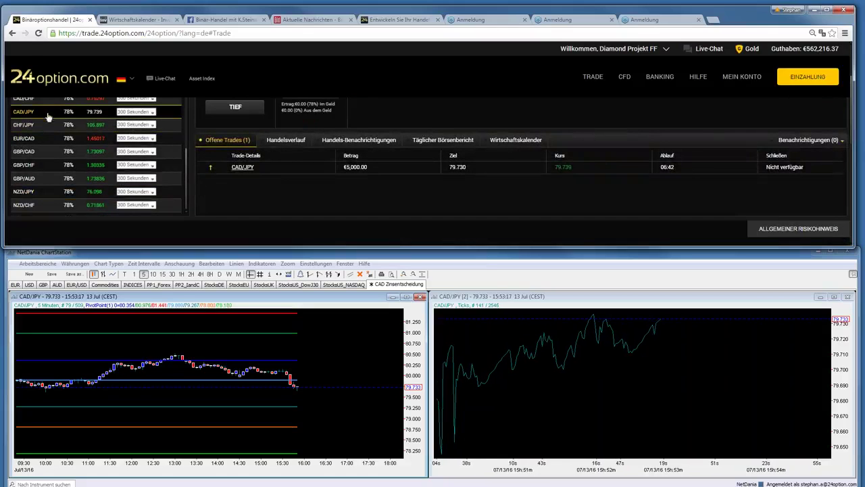
scroll(242, 199, up, 2)
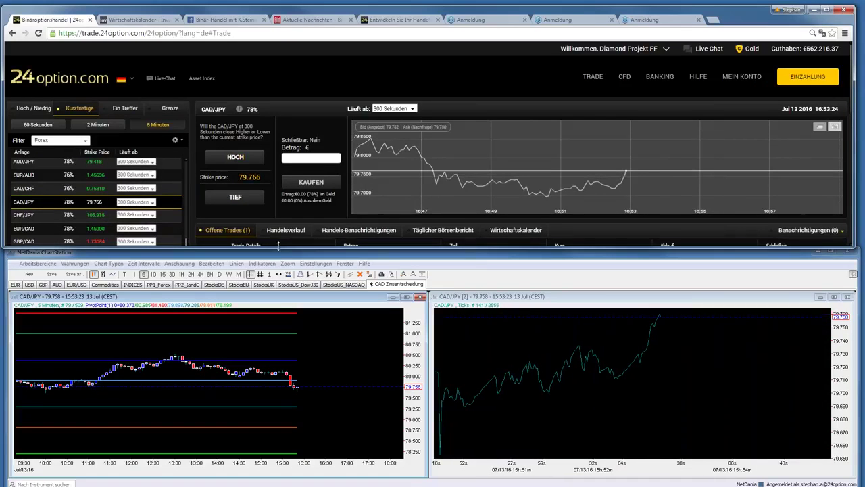
drag(279, 246, 456, 270)
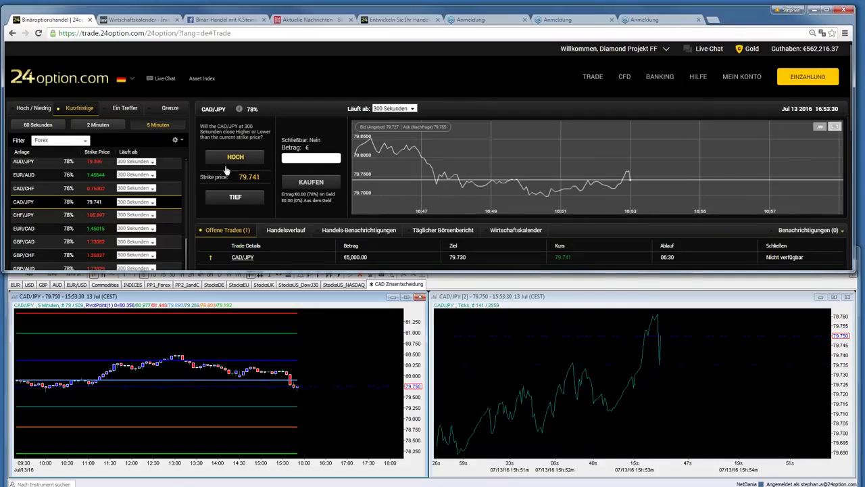
Choose Hoch on CAD/JPY with a 10000 stake, then open the broker's Facebook trading page
click(294, 161)
text(10000)
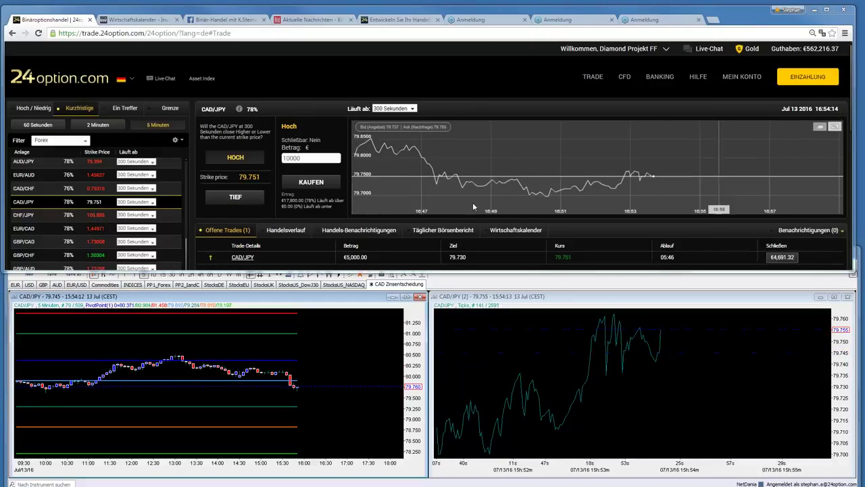
click(210, 21)
scroll(341, 183, down, 2)
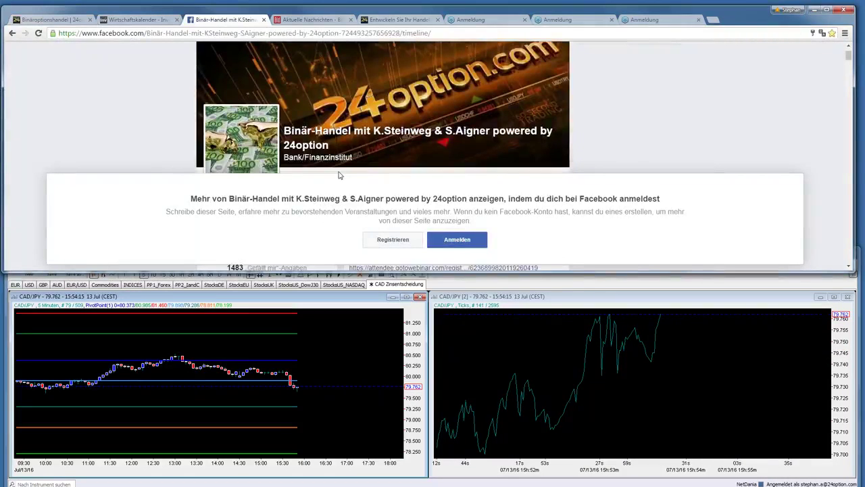
scroll(341, 179, down, 3)
scroll(340, 173, down, 3)
scroll(340, 164, down, 3)
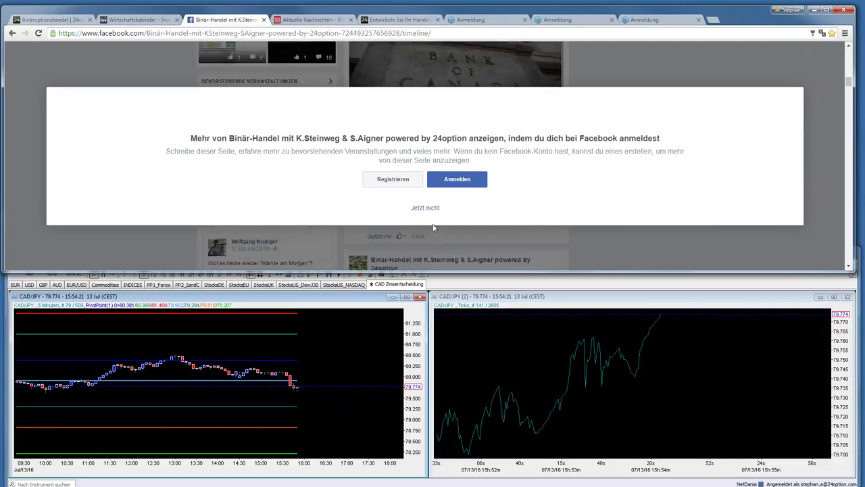
click(143, 20)
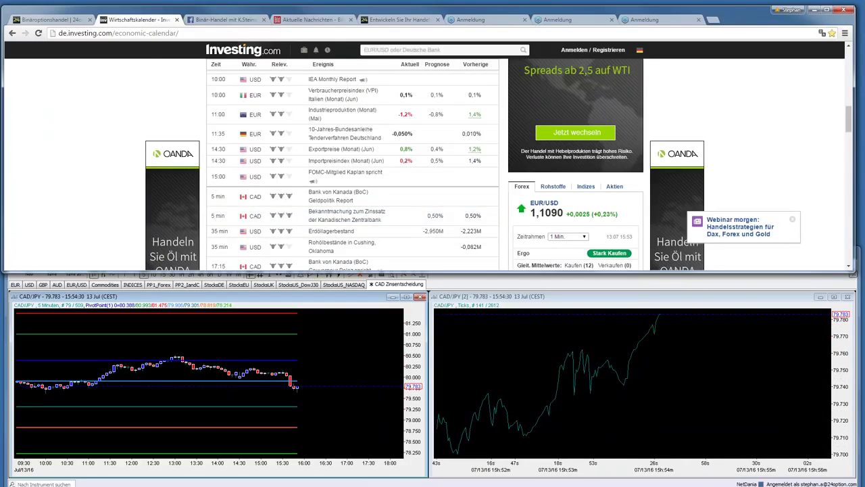
click(54, 20)
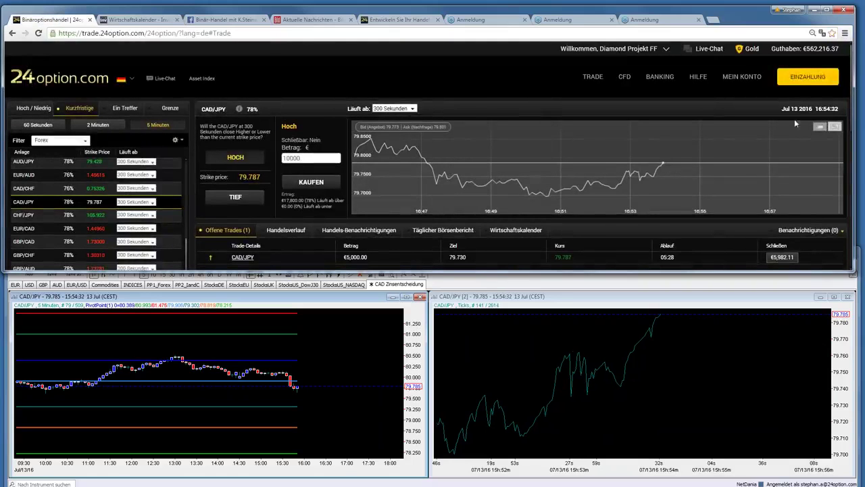
Shorten the ChartStation window to uncover the trade and keep the right CAD/JPY chart on ticks
click(744, 328)
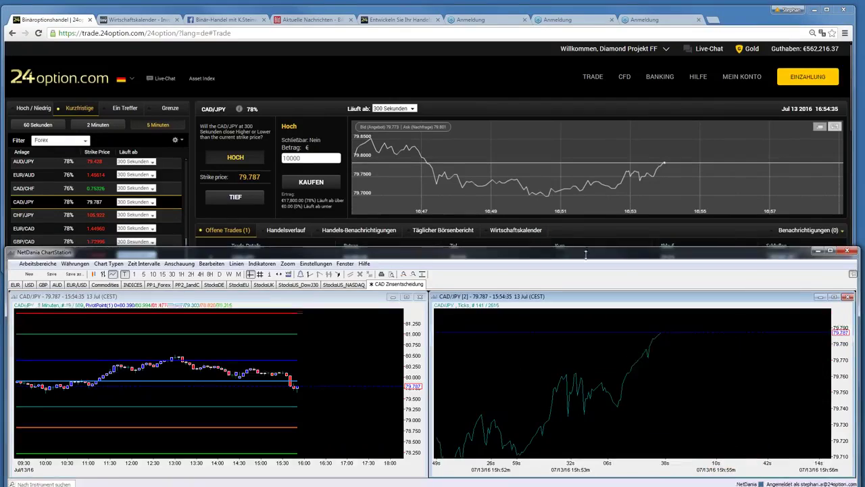
drag(585, 247, 456, 265)
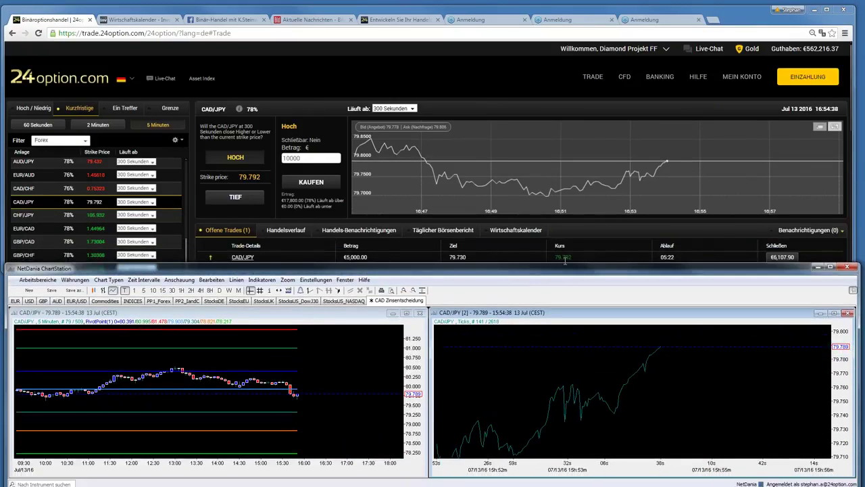
click(135, 290)
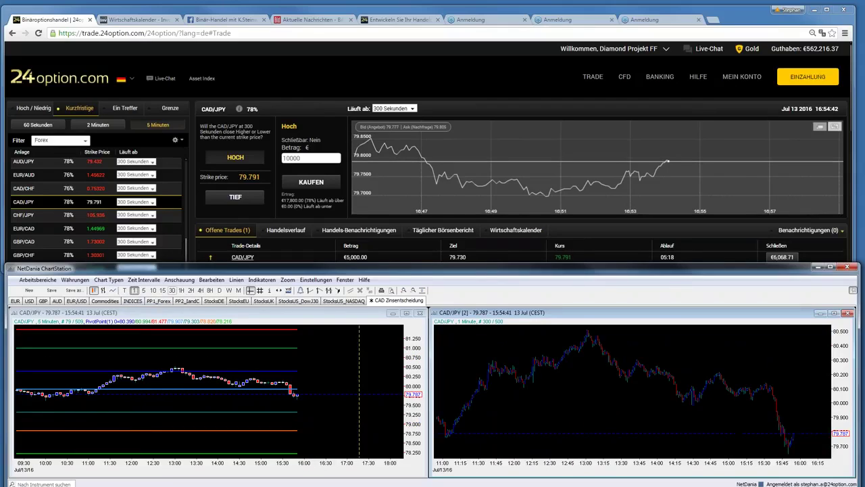
click(125, 290)
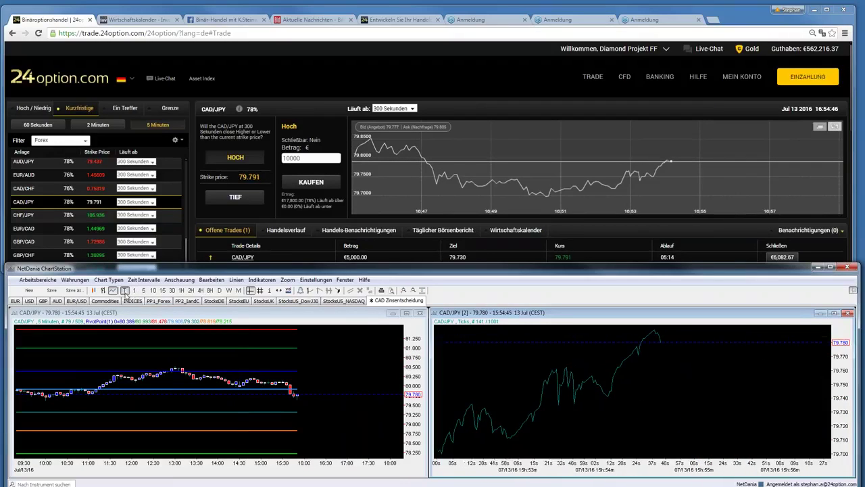
click(125, 292)
click(126, 291)
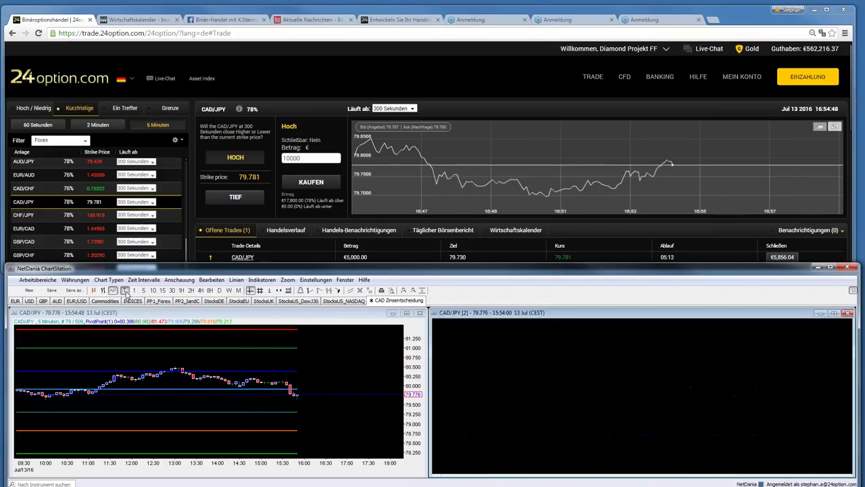
Show the left CAD/JPY chart as 1-minute candles with the price readout
click(237, 329)
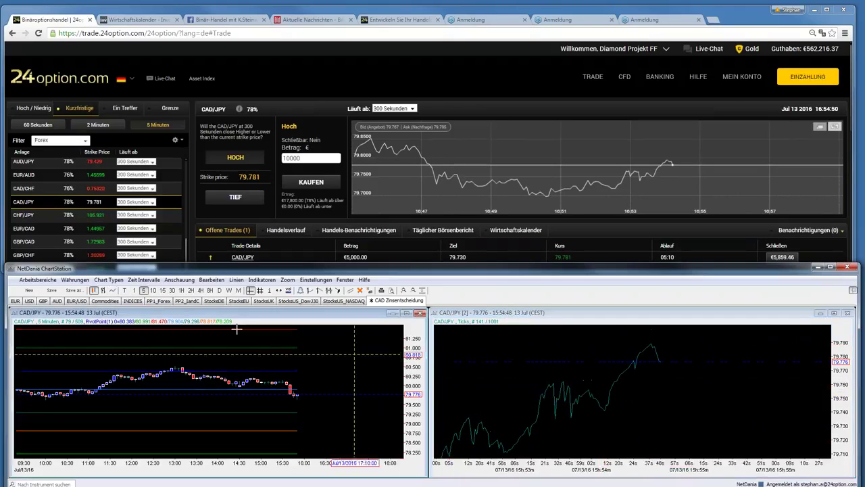
click(136, 291)
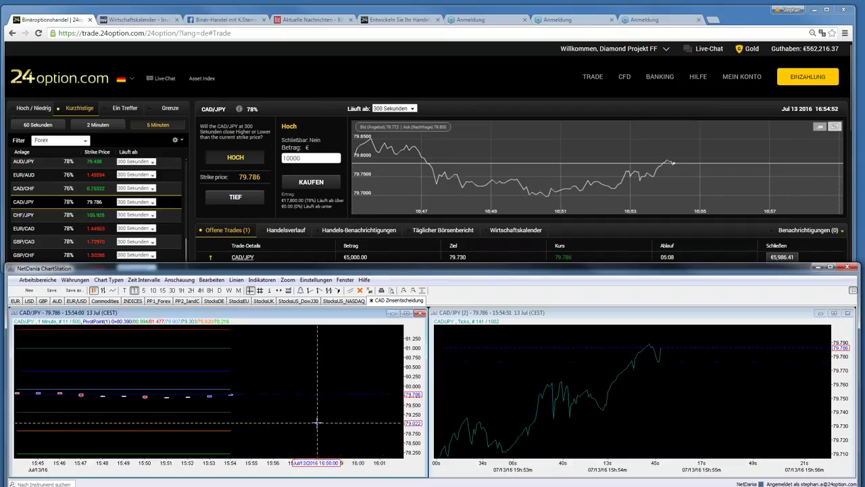
click(205, 410)
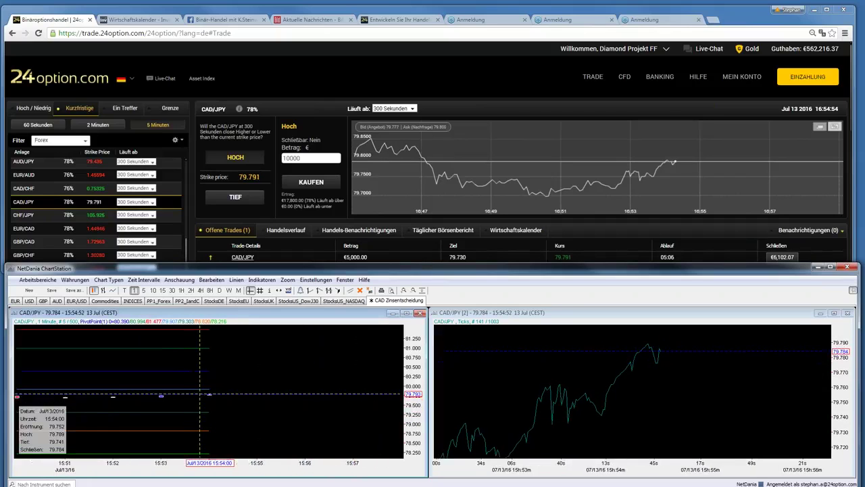
double_click(200, 393)
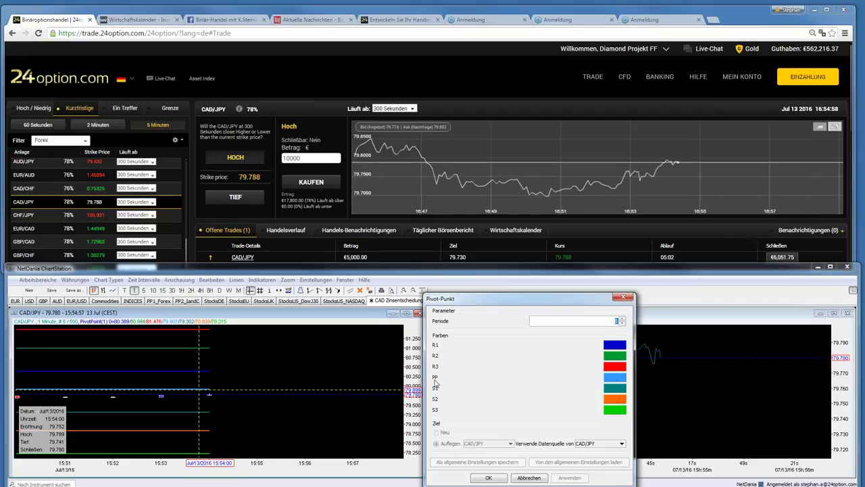
click(528, 478)
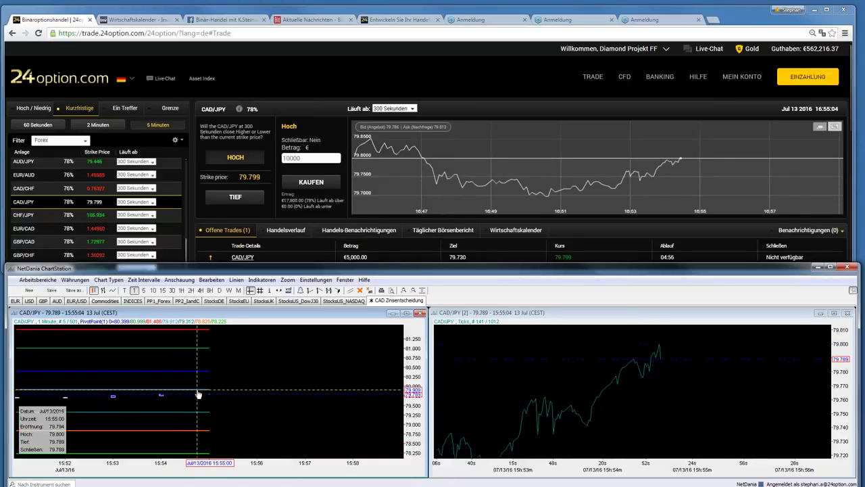
click(257, 282)
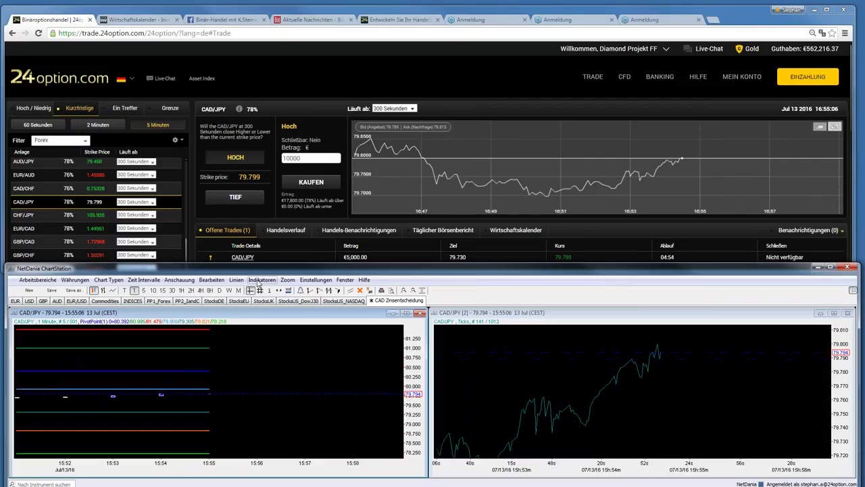
click(283, 290)
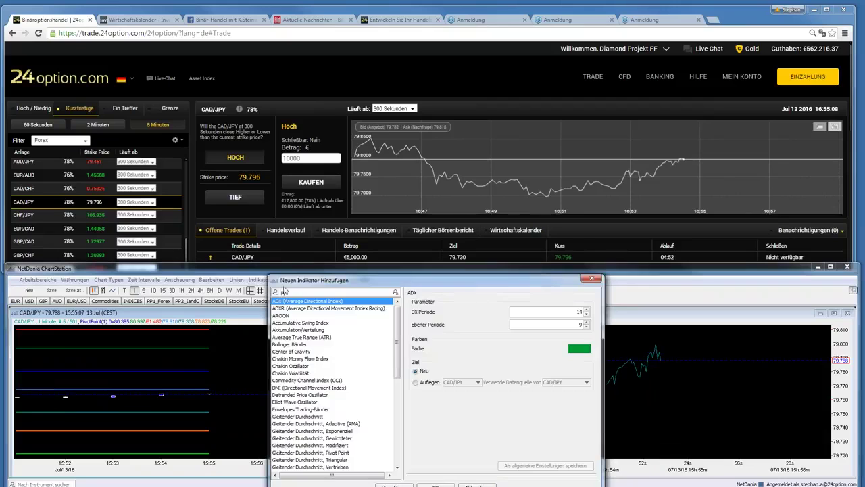
text(pi)
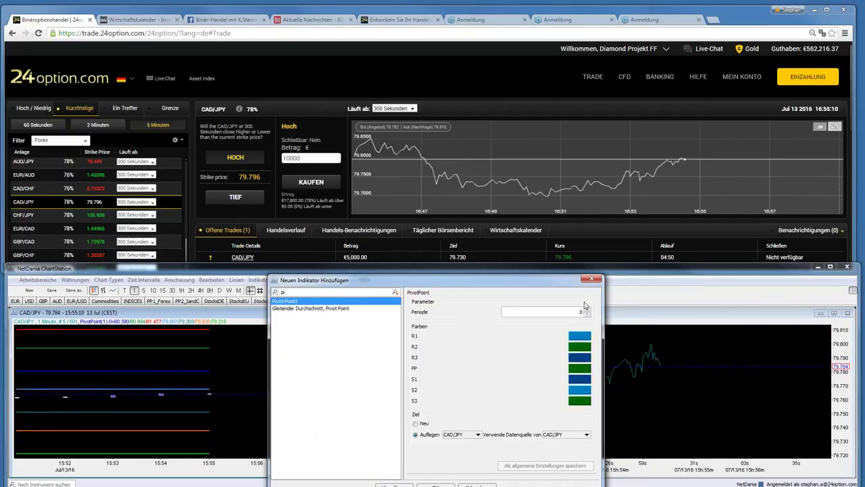
click(591, 279)
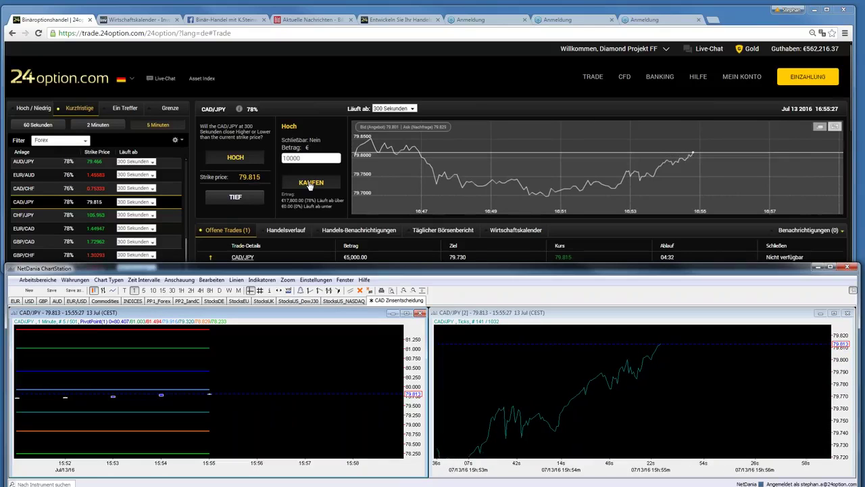
Buy the 300-second CAD/JPY Hoch option for €10,000 at strike 79.815
click(310, 184)
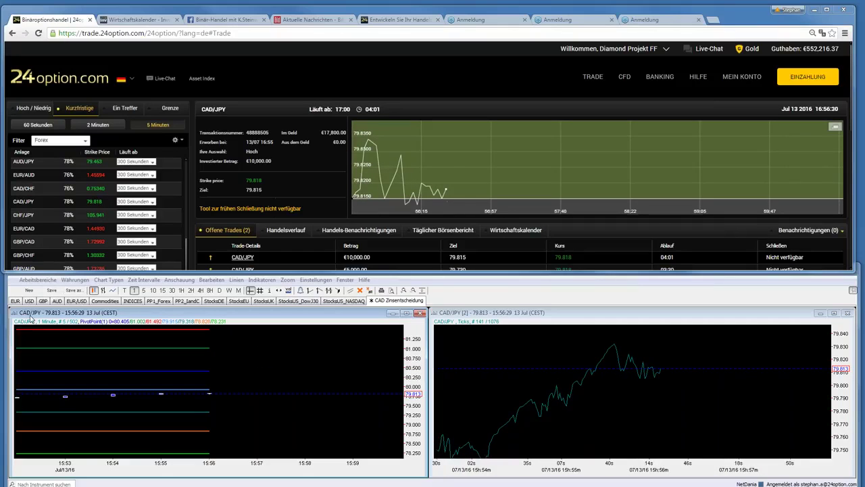
Open the Professional Chart popup showing CAD/JPY 1-minute candles
mouse_move(57, 332)
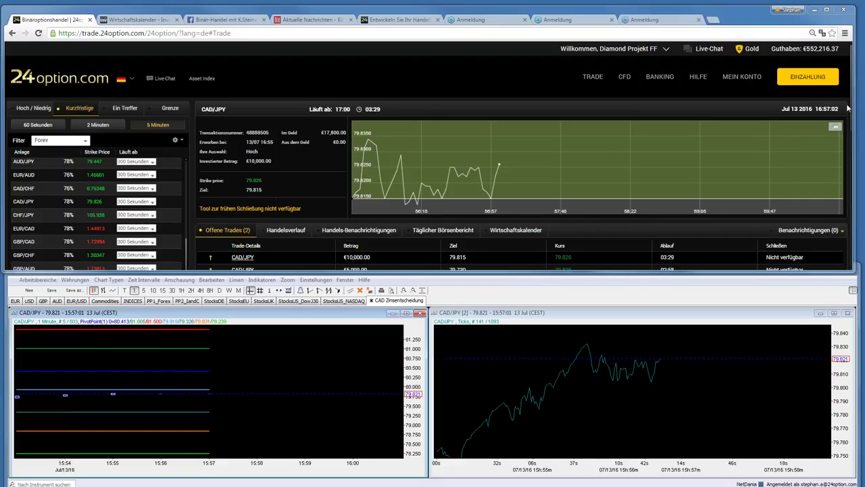
click(835, 127)
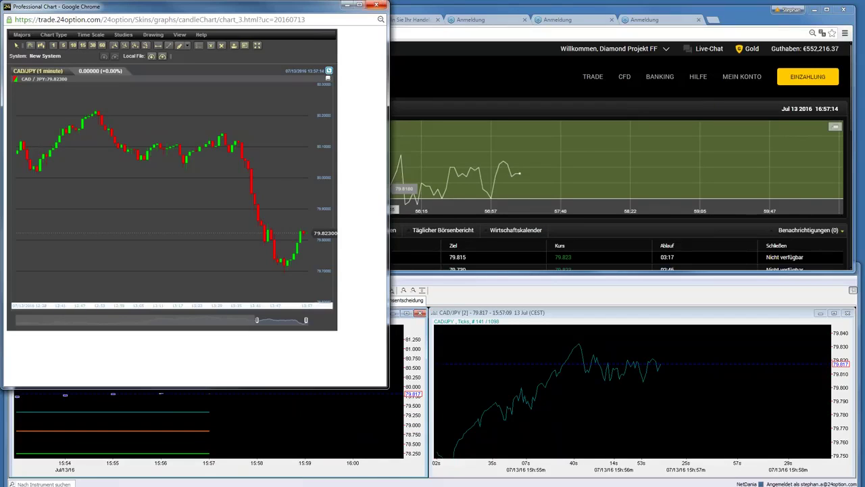
Close the Professional Chart popup and bring NetDania ChartStation to the front
click(378, 6)
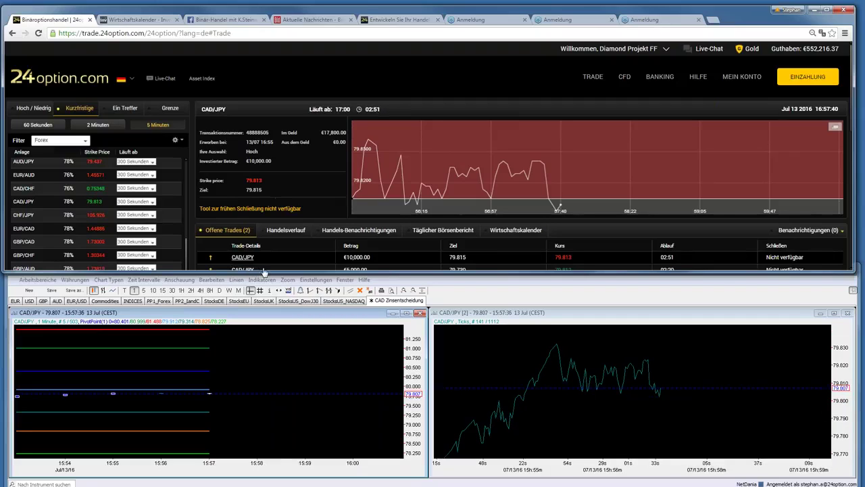
click(192, 294)
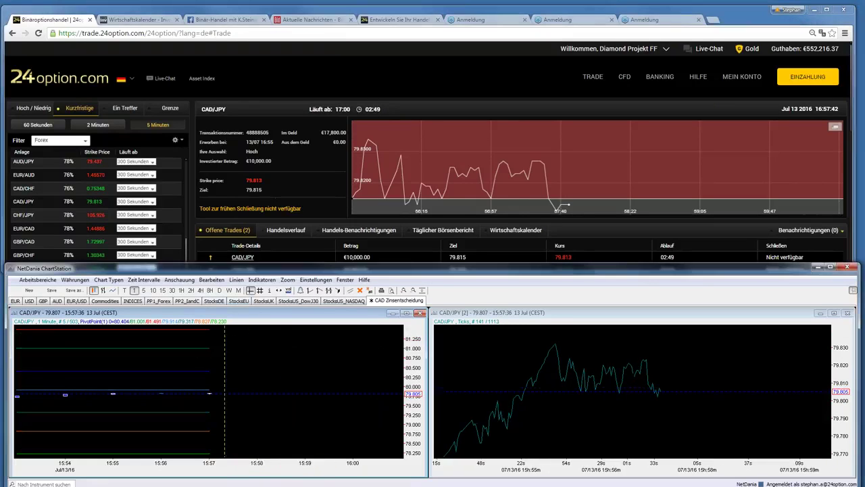
View the left CAD/JPY chart on 1H bars, return it to 1-minute bars, then scroll the asset list
click(181, 290)
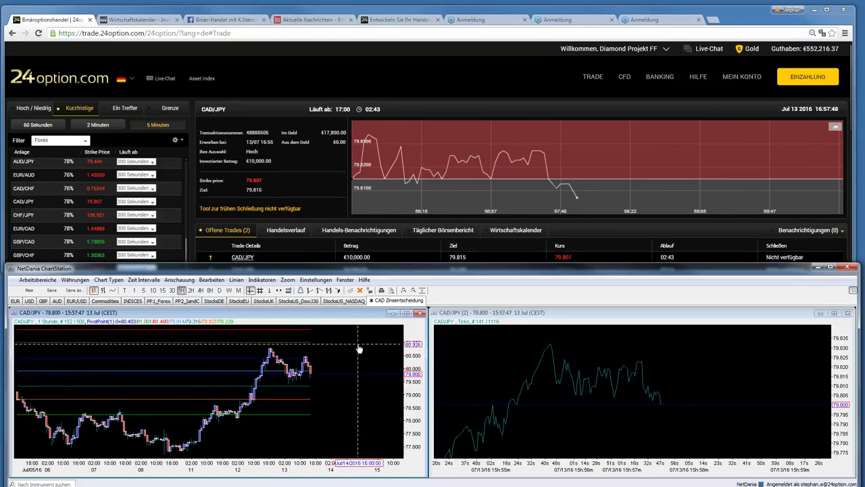
click(135, 290)
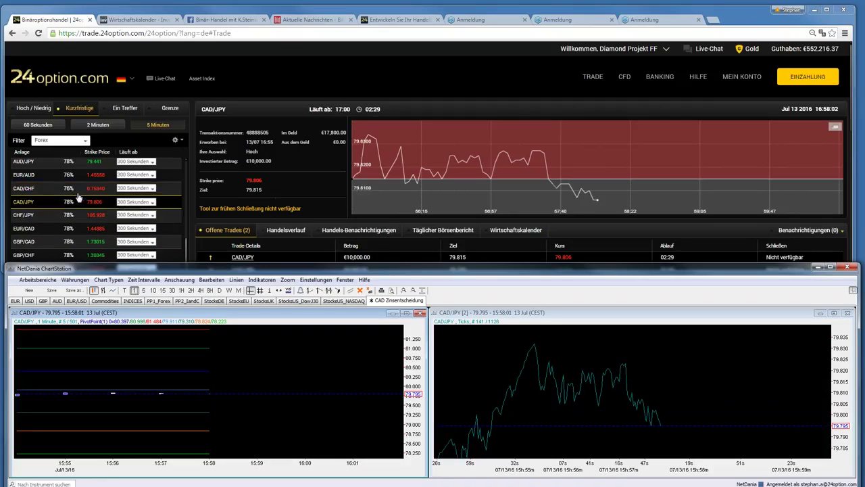
drag(188, 248, 185, 232)
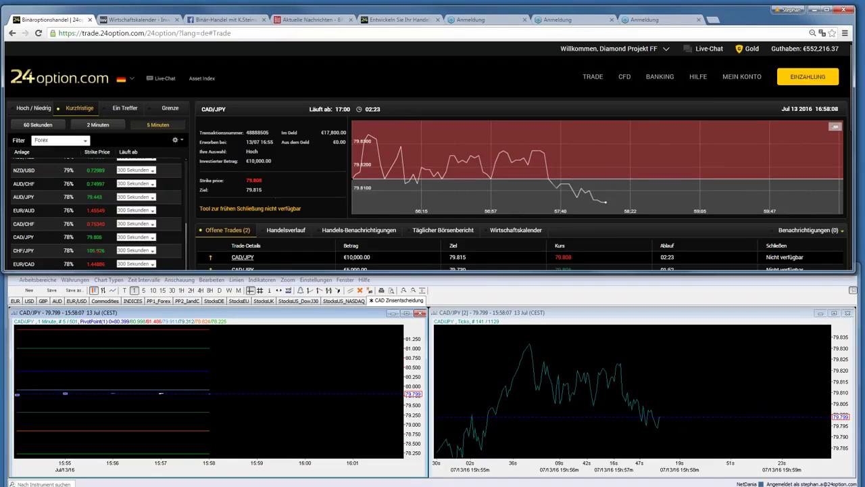
scroll(187, 167, up, 5)
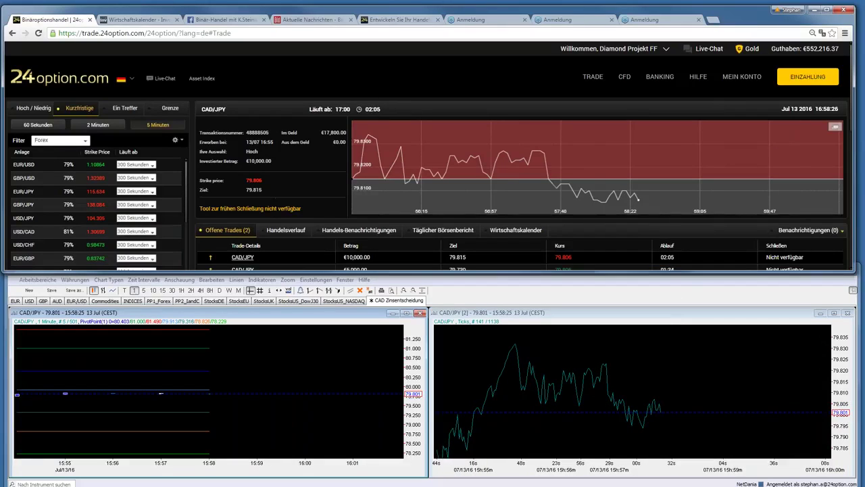
key(ctrl+Tab)
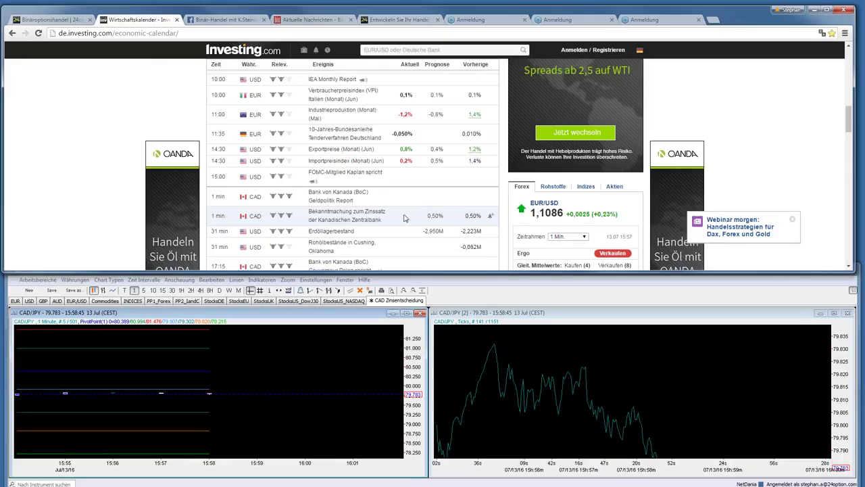
click(55, 21)
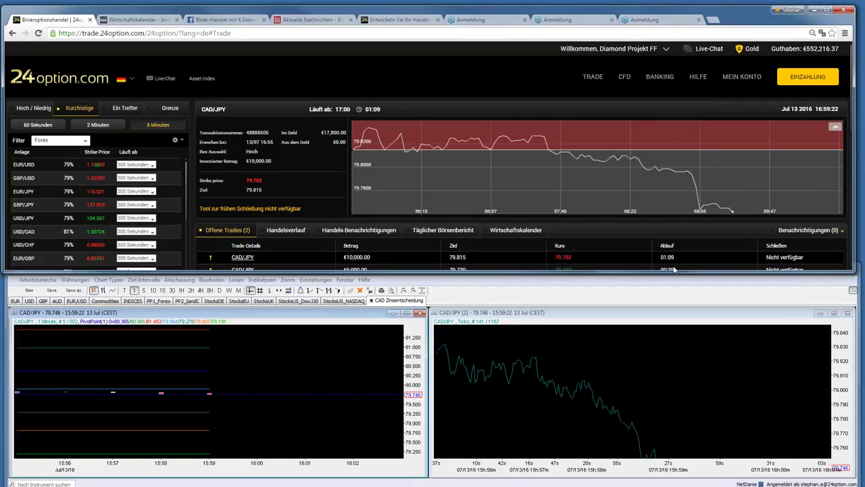
click(689, 414)
Shorten the NetDania window and show the €5,000 CAD/JPY trade's details
scroll(689, 414, down, 3)
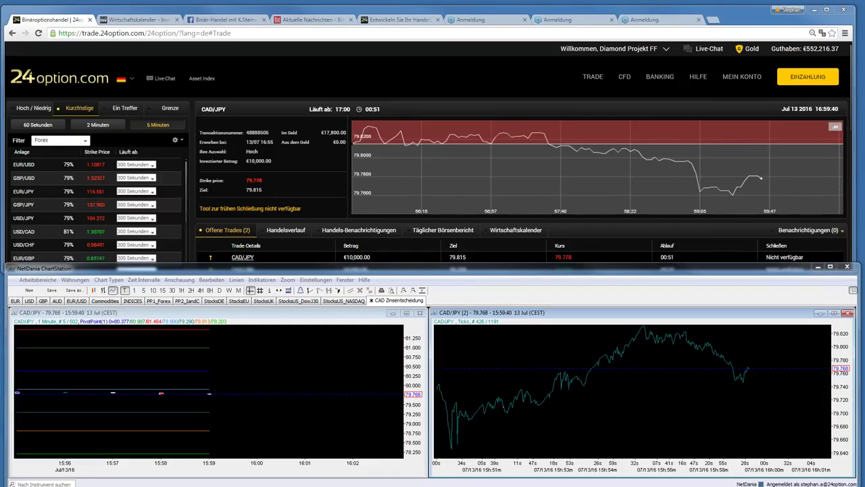
drag(477, 265, 467, 284)
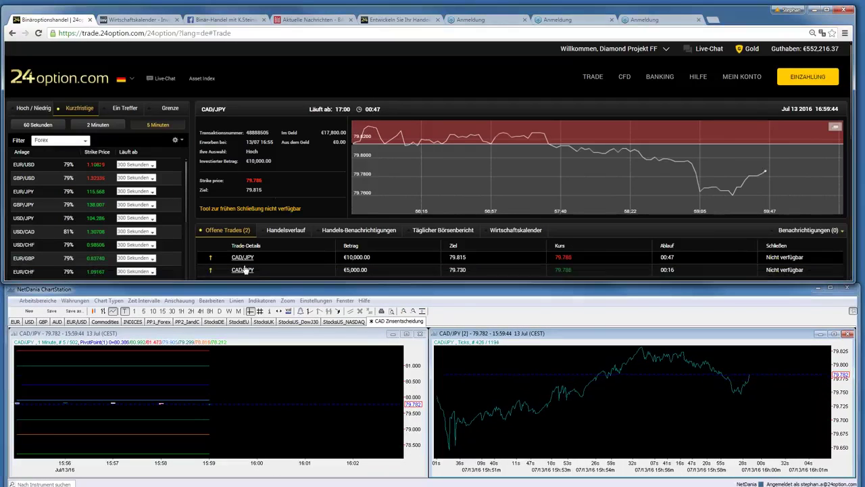
click(243, 269)
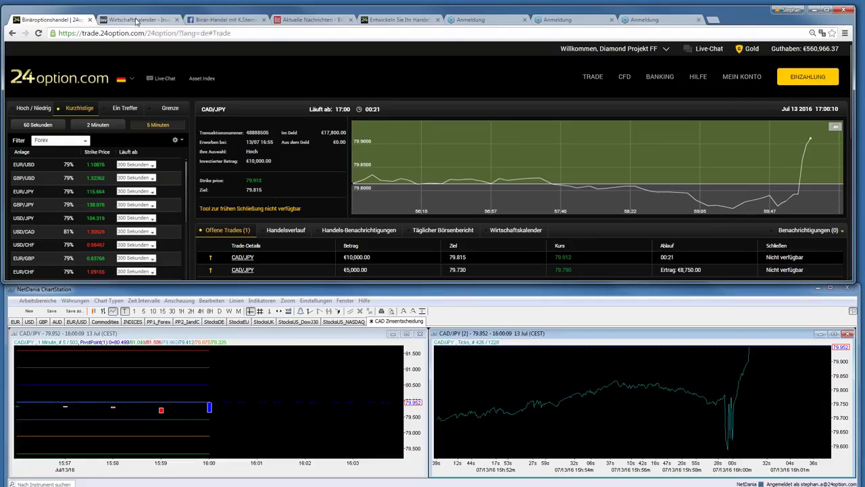
Check the €5,000 CAD/JPY trade's €8,750 payout, then switch to the economic calendar
click(136, 21)
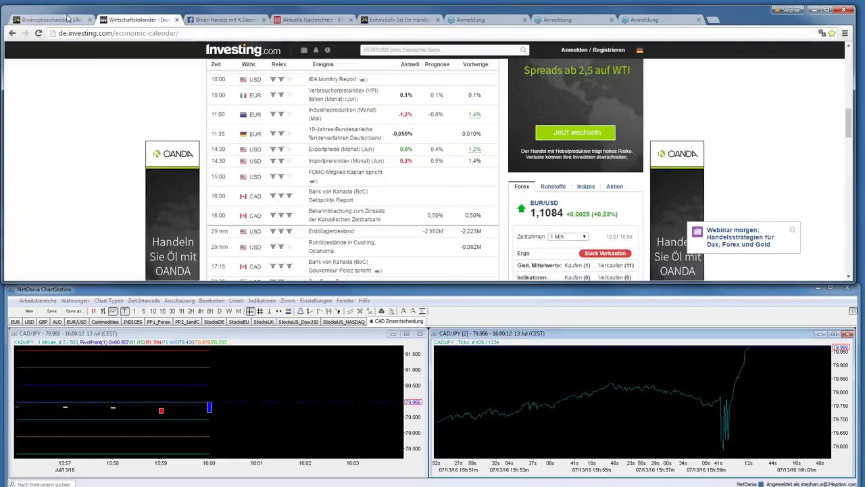
click(67, 17)
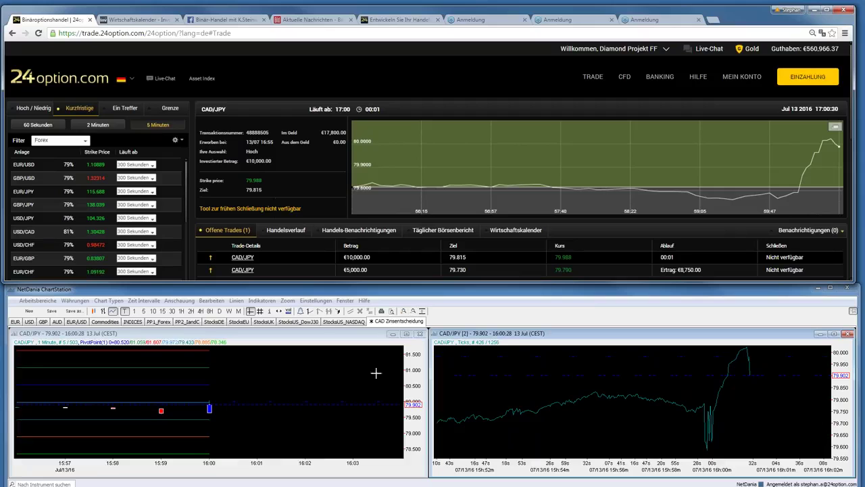
click(290, 379)
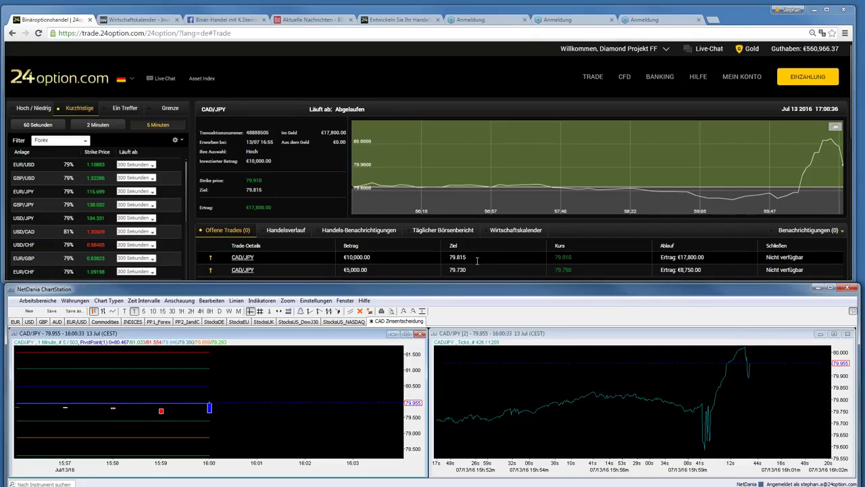
click(244, 269)
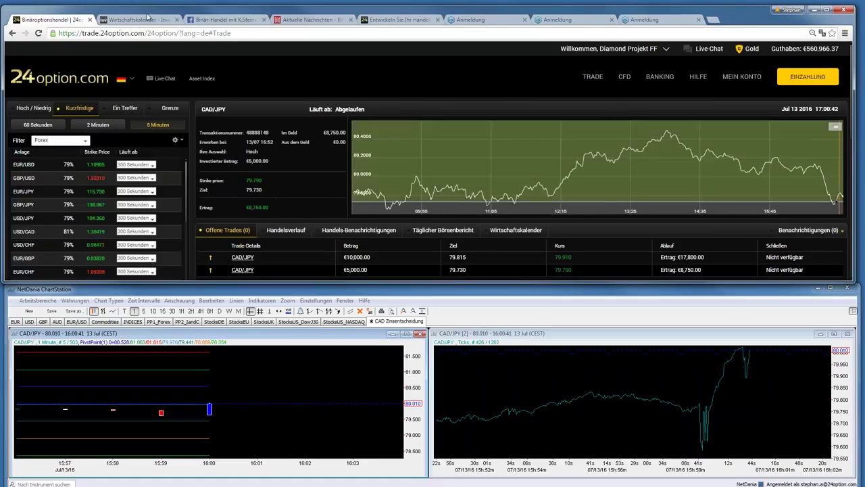
click(145, 20)
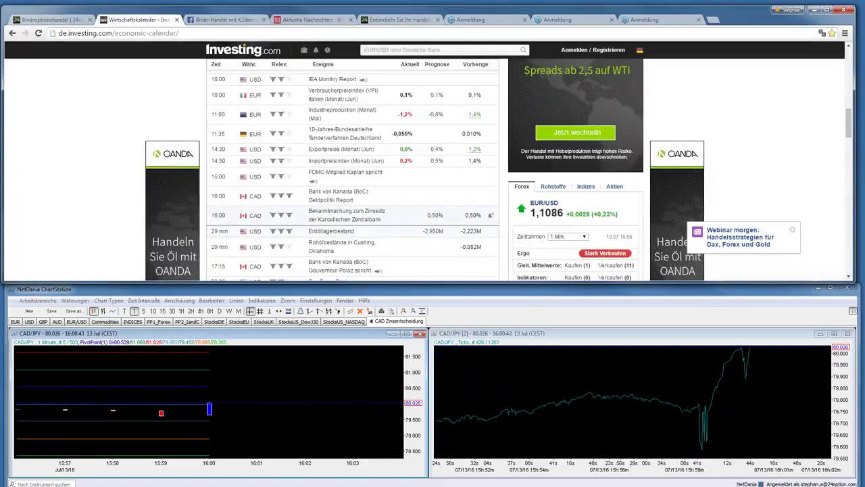
Leave the Investing.com calendar and return to 24option's €10,000 trade details showing €17,800
click(256, 33)
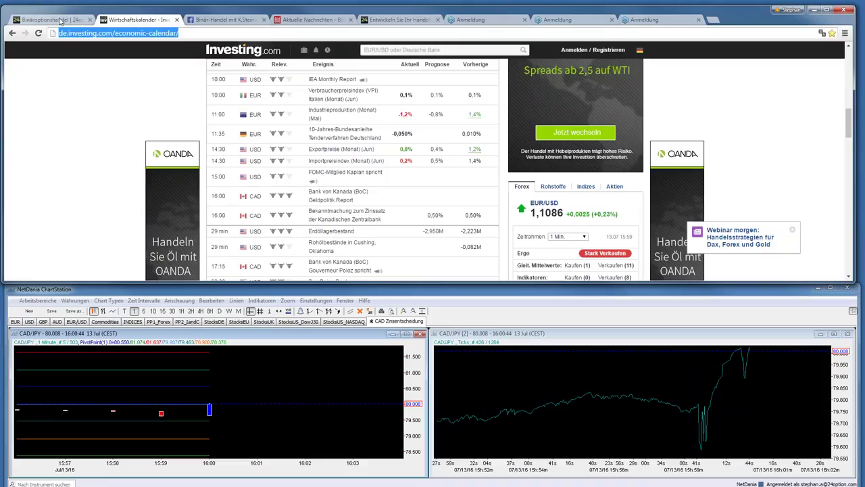
click(190, 42)
click(61, 20)
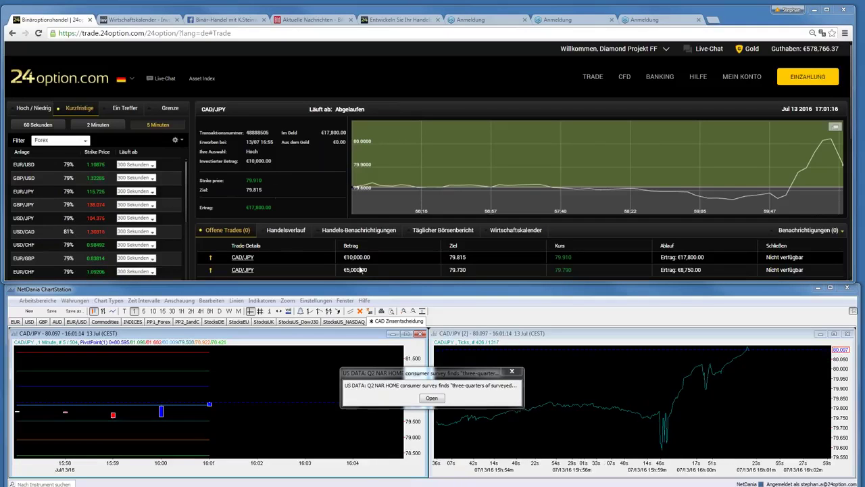
Dismiss the US housing data alert and switch to Hoch / Niedrig fixed-expiry options
click(517, 372)
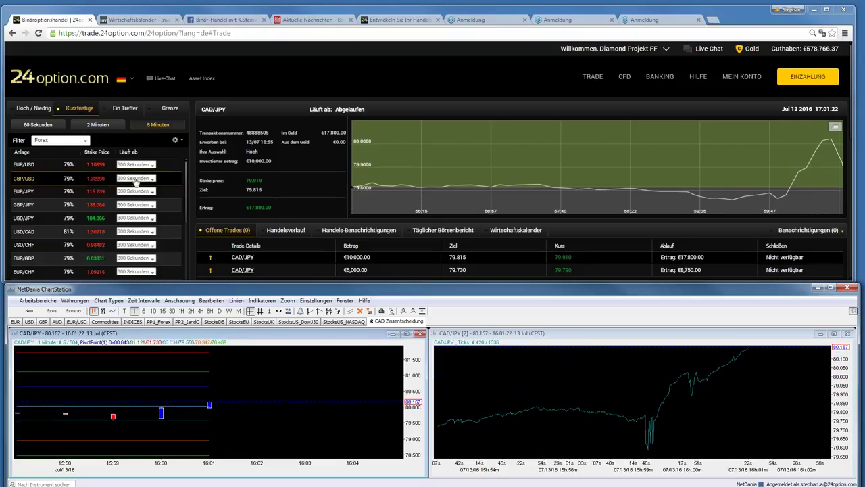
click(36, 112)
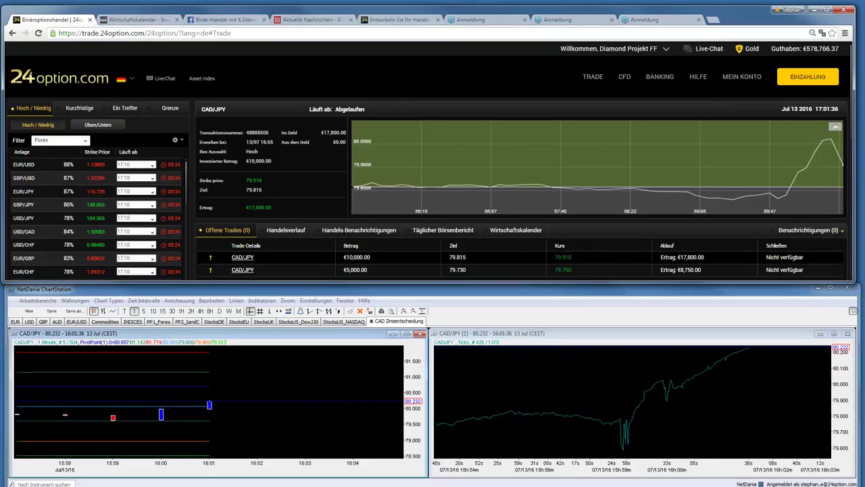
key(alt+Tab)
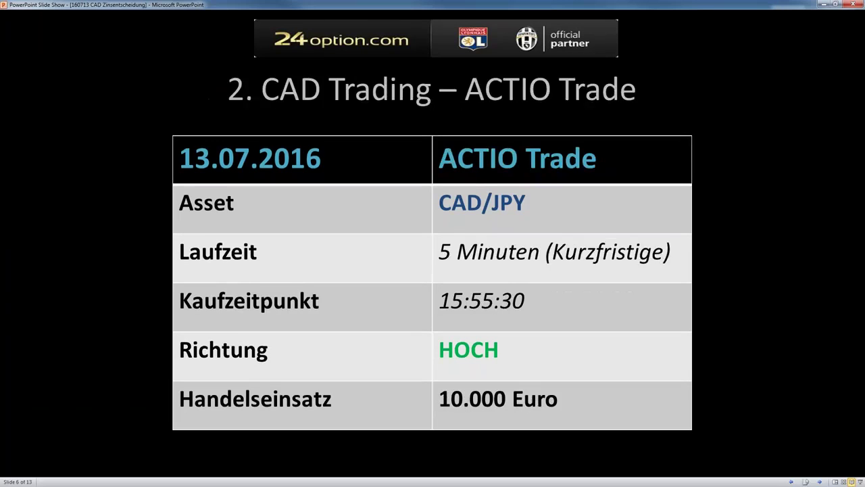
Page the slide show past the REACTIO Trade slide to slide 8, VIP US Aktien Analyse
key(Right)
key(Right)
key(Left)
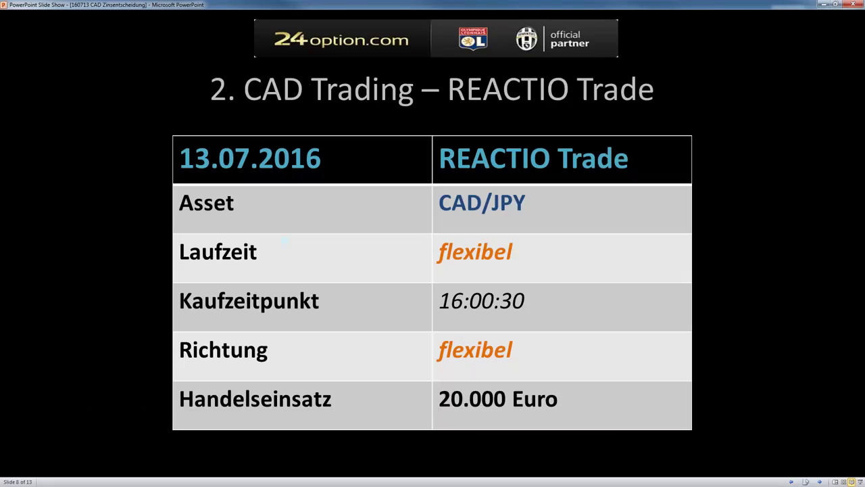
key(Right)
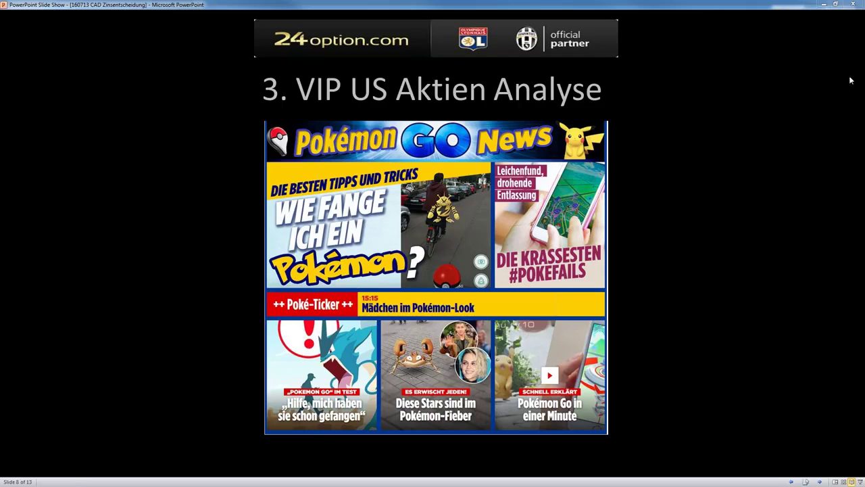
Advance through the Alphabet-Google Trade Strategy screenshot to the Google earnings expectations slide
click(716, 195)
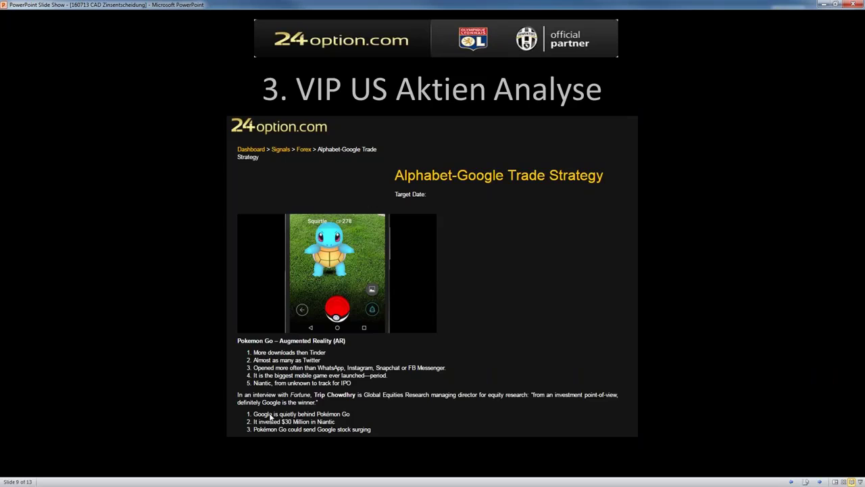
key(Right)
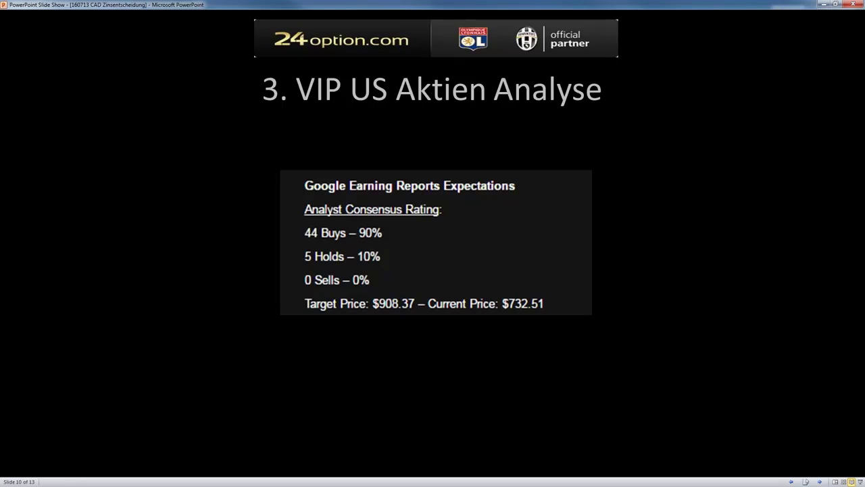
Advance to slide 11, the Google chart with a broken trend line and rising Put-Call ratio
key(Right)
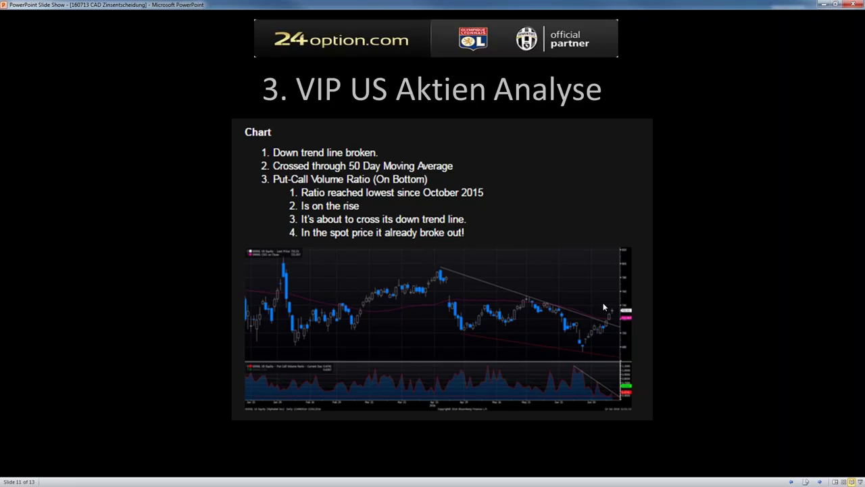
Step the slide show back from the Google chart slide toward slide 8
key(Left)
key(Left)
key(Left)
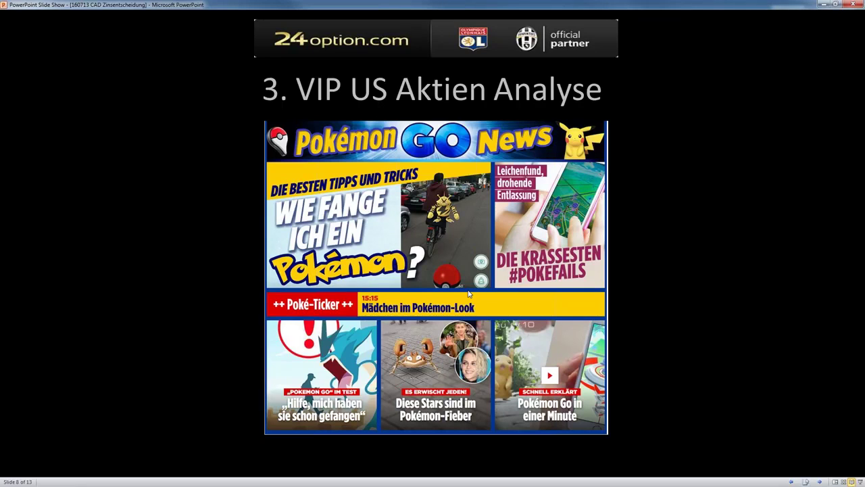
Flip forward to slides 9 and 10, back to slide 8, then exit the slide show
key(Right)
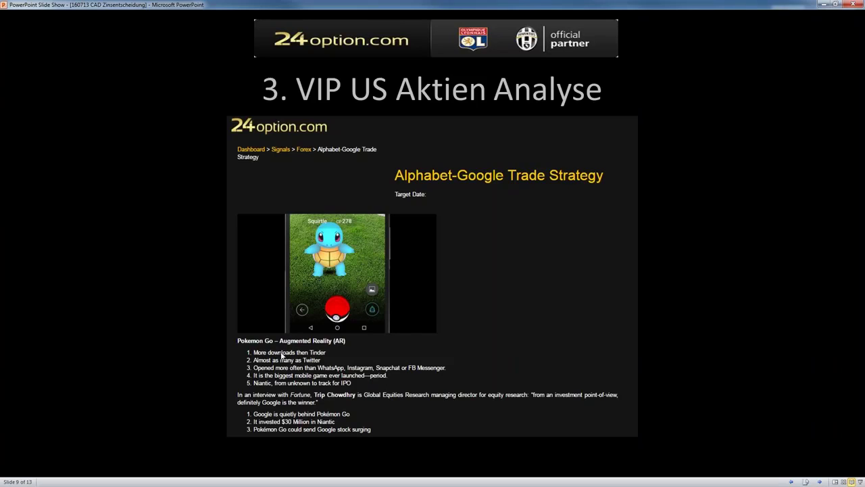
key(Right)
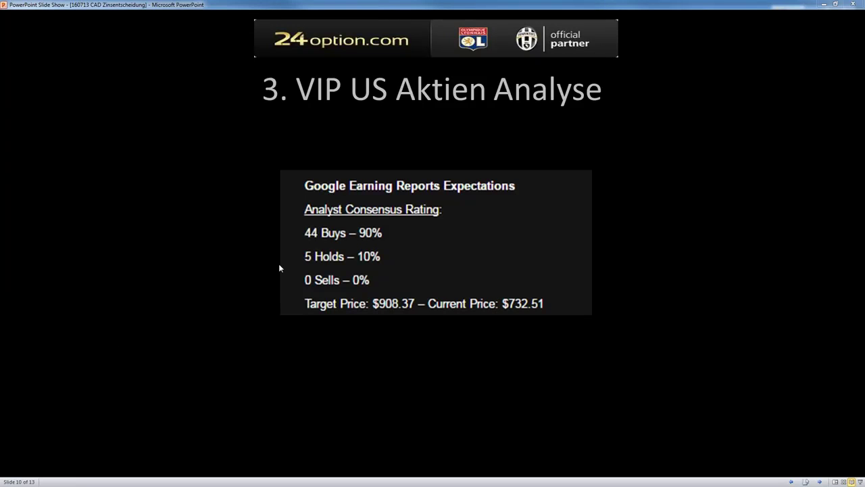
key(Left)
key(Left)
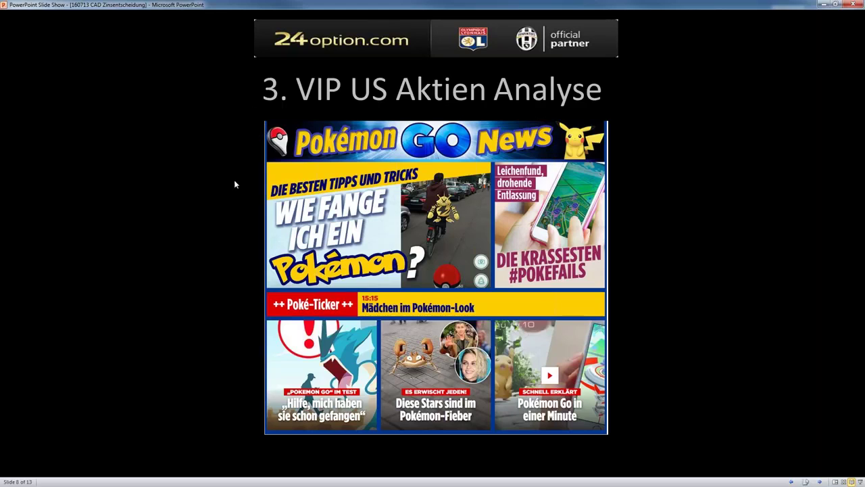
key(Escape)
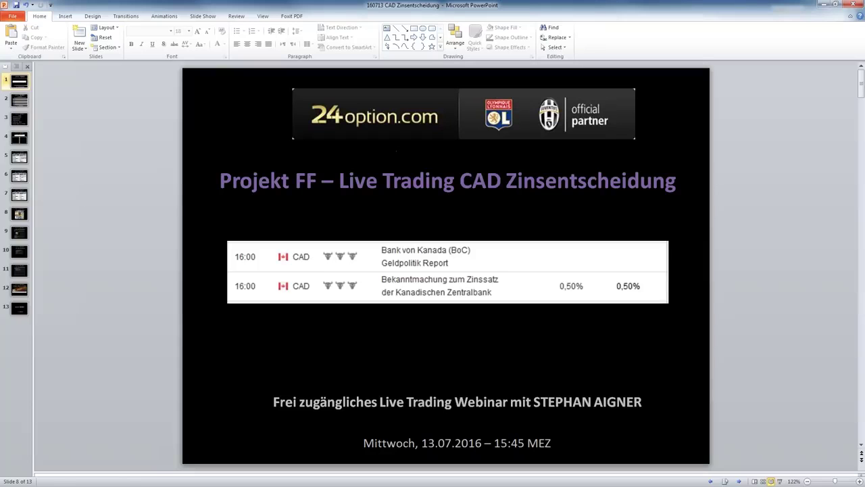
Minimize PowerPoint, maximize the 24option page, and filter the asset list to Stocks
click(825, 4)
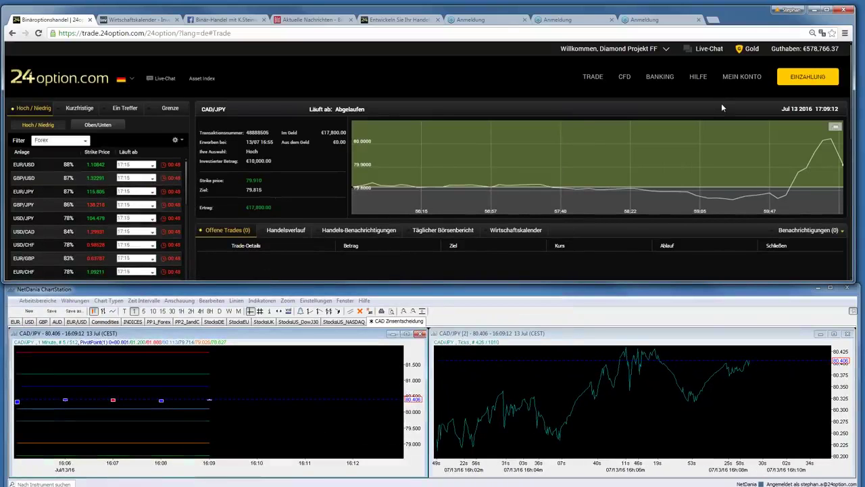
click(829, 9)
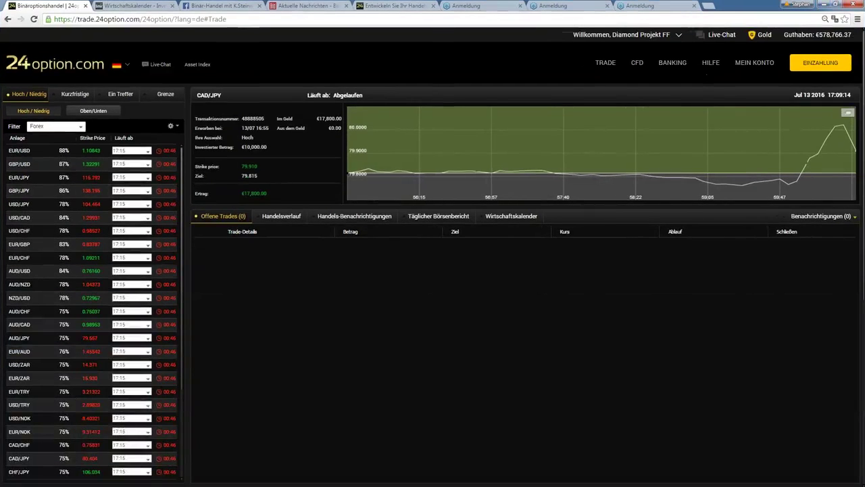
click(76, 128)
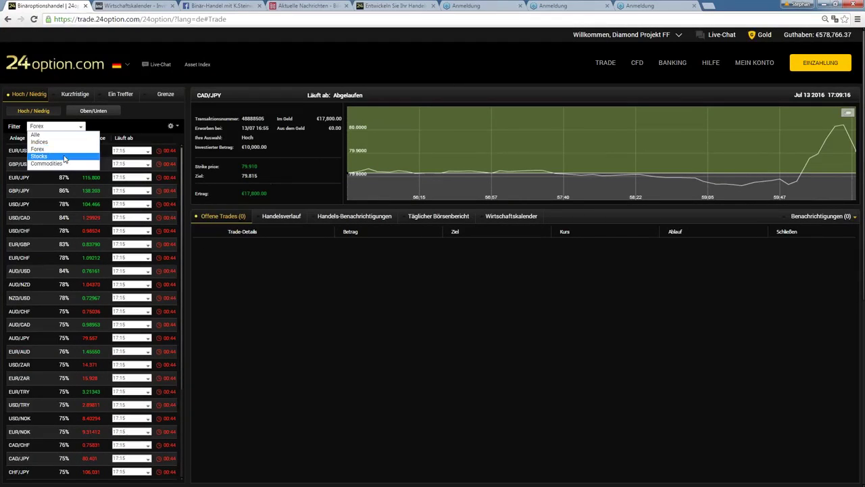
click(64, 157)
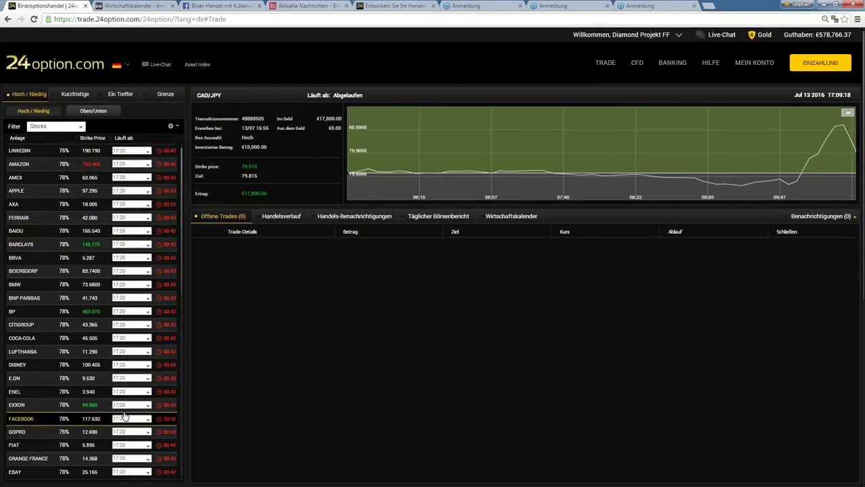
Select GOOGLE with a 23:00 expiry and open its Professional Chart
scroll(102, 409, down, 3)
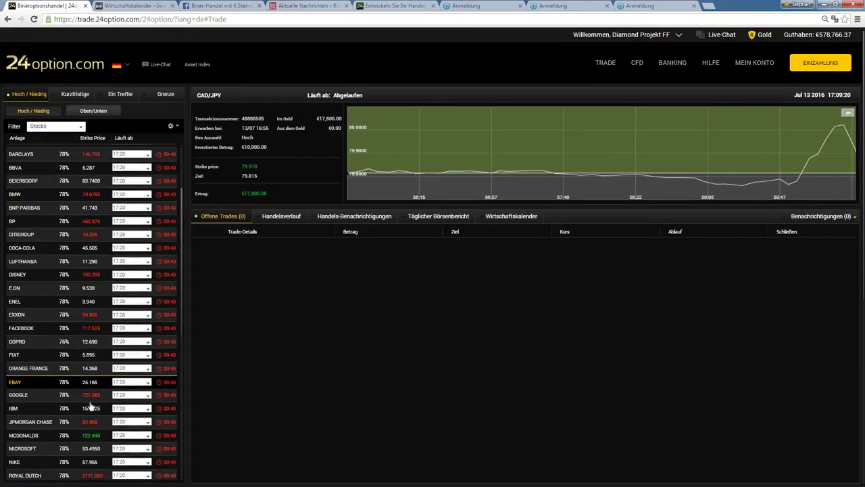
scroll(90, 404, down, 1)
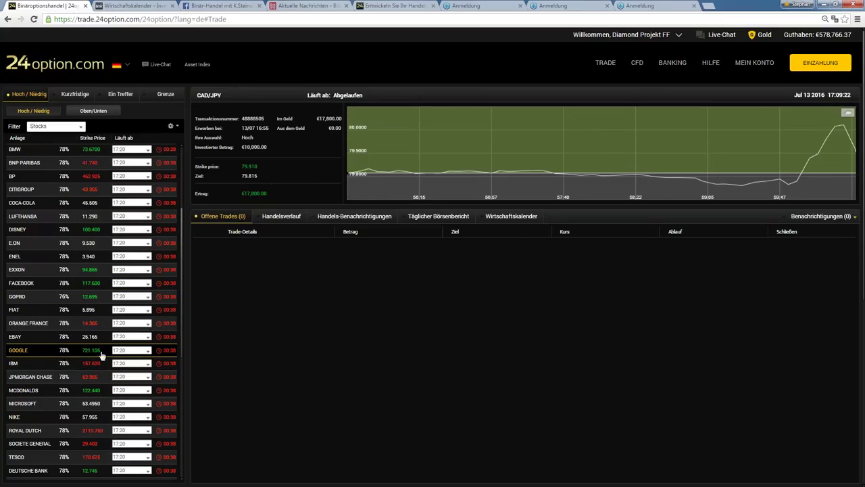
click(100, 354)
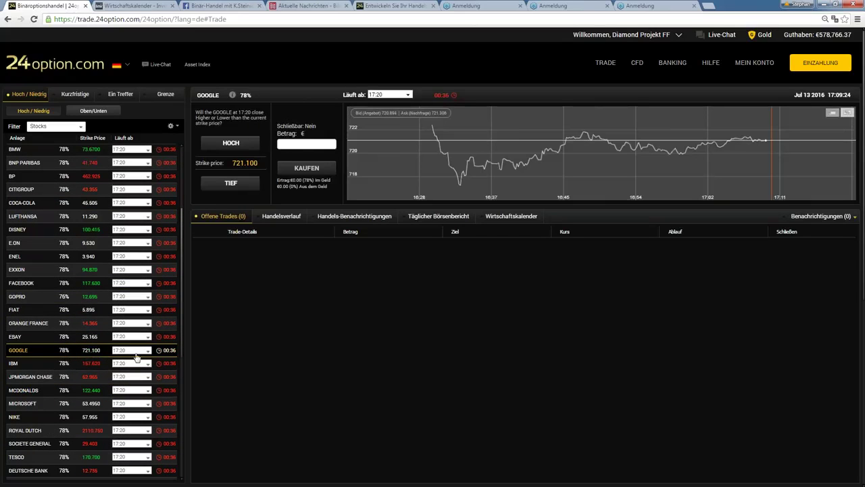
click(137, 357)
click(135, 401)
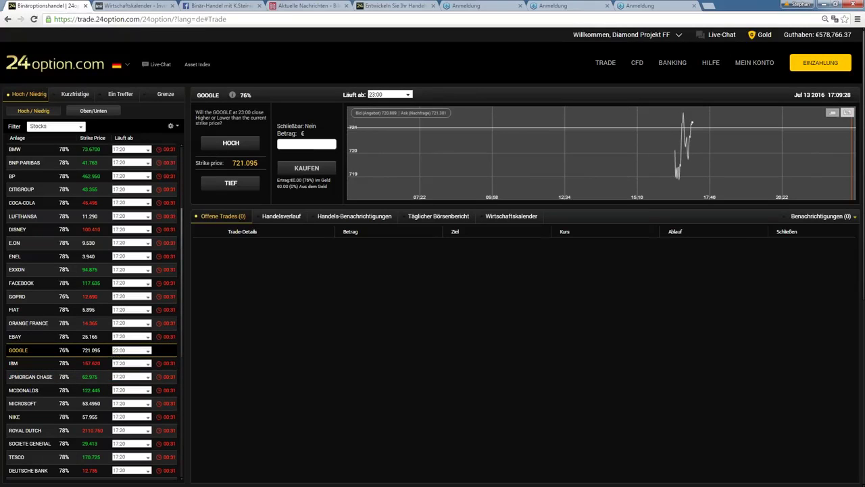
mouse_move(676, 175)
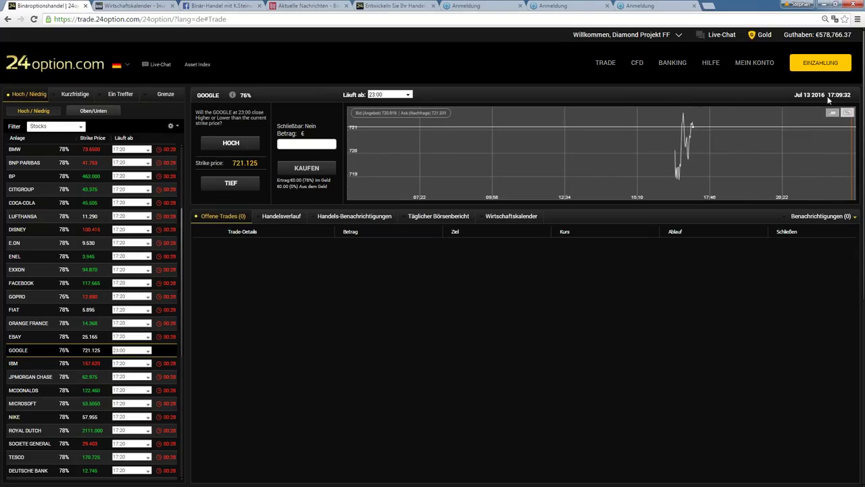
click(833, 112)
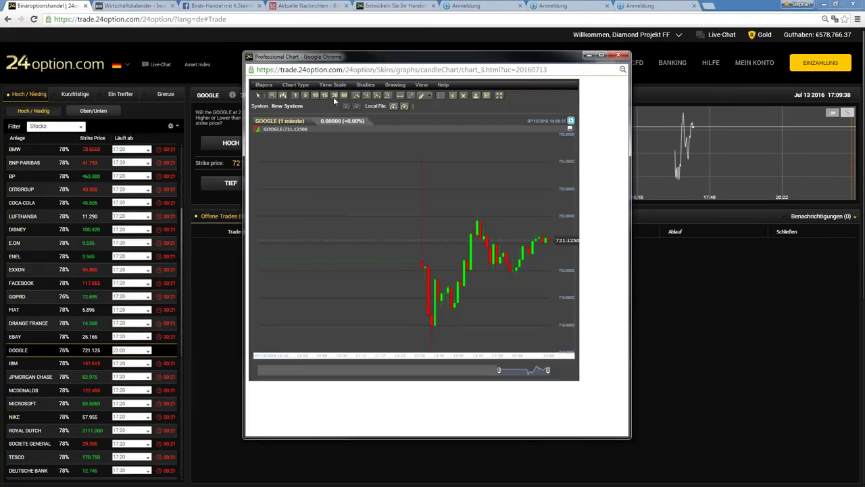
Switch Google's chart to 60-minute candles, widen the range back several weeks, then close it
click(344, 96)
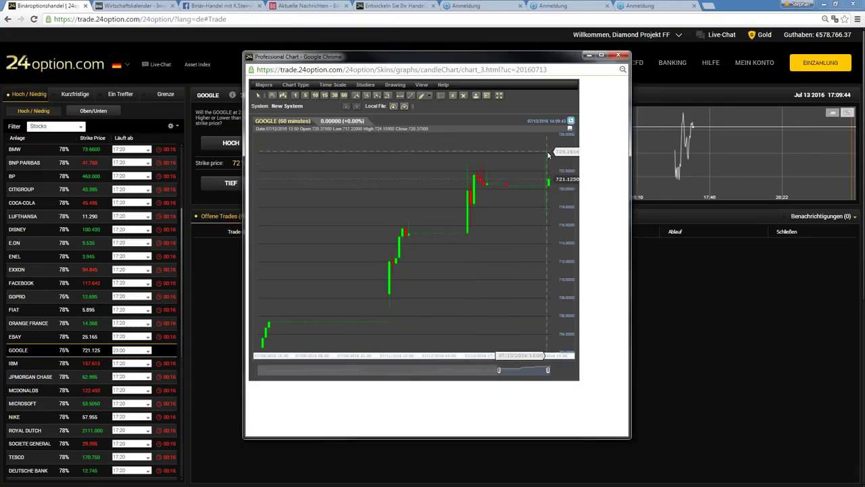
mouse_move(548, 154)
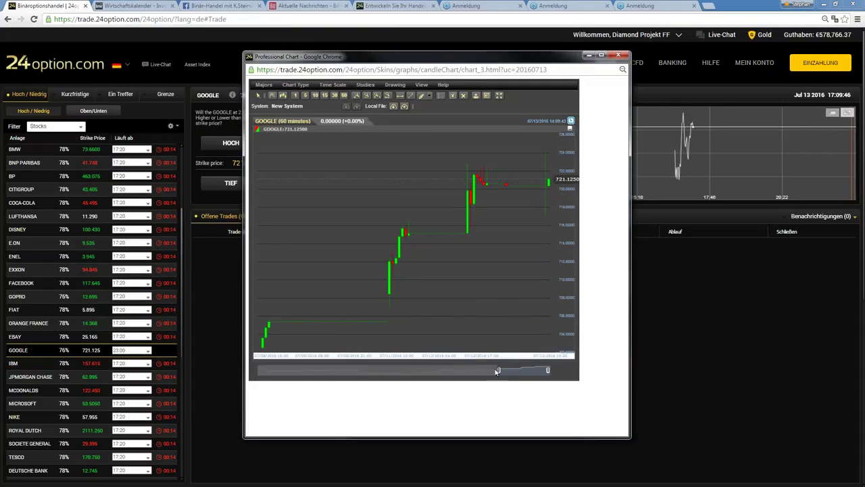
drag(499, 370, 369, 369)
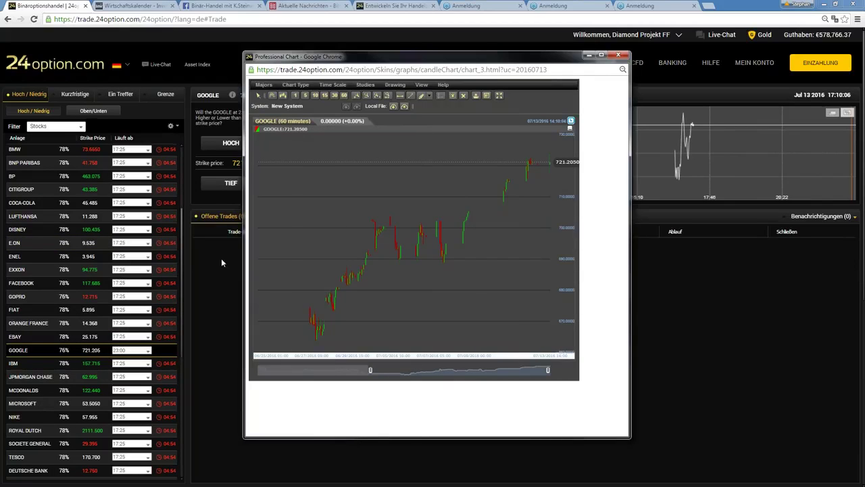
click(225, 279)
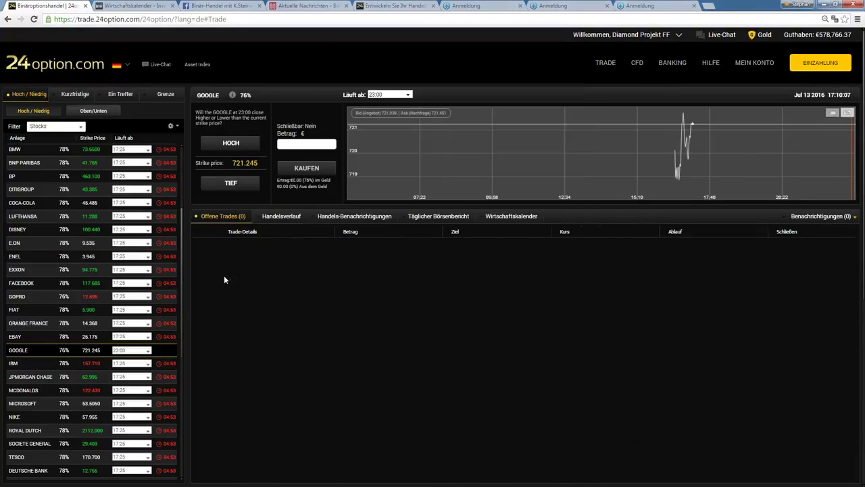
Buy a €20,000 GOOGLE HOCH trade, keeping today's 23:00 expiry
click(234, 143)
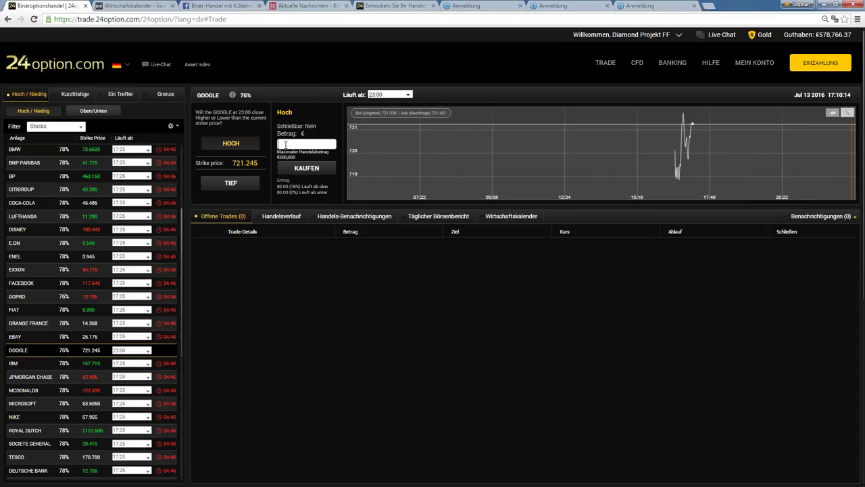
click(143, 351)
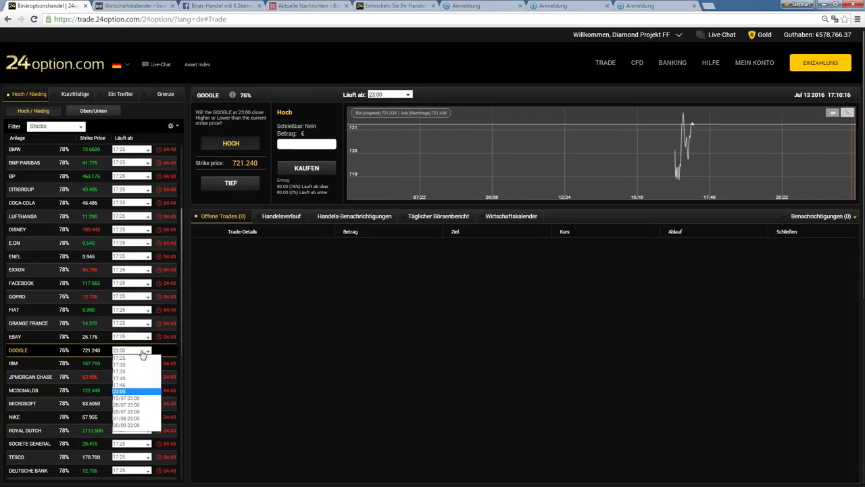
click(136, 391)
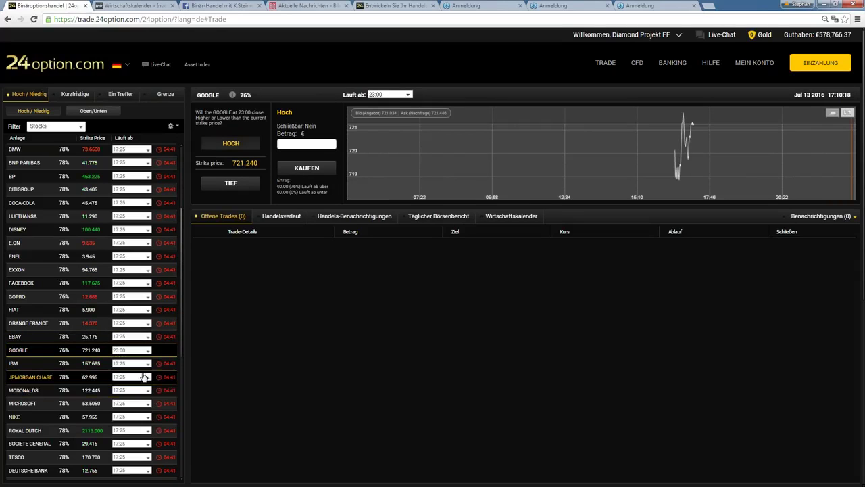
click(147, 351)
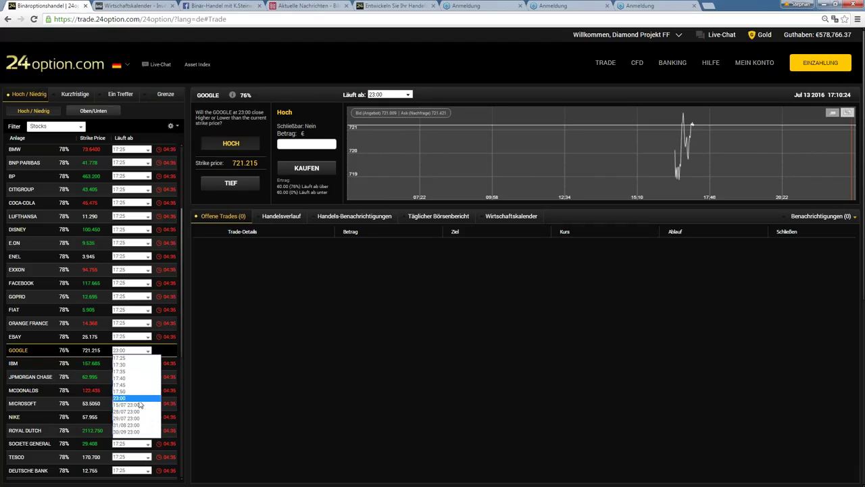
click(138, 399)
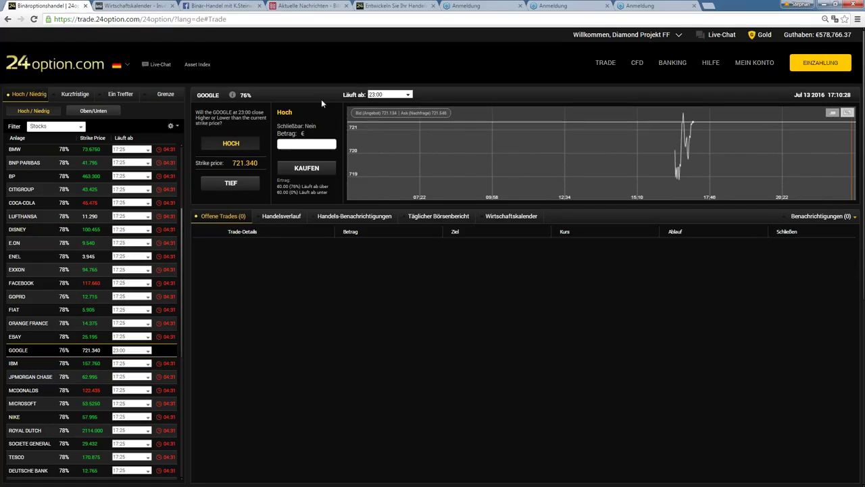
click(294, 144)
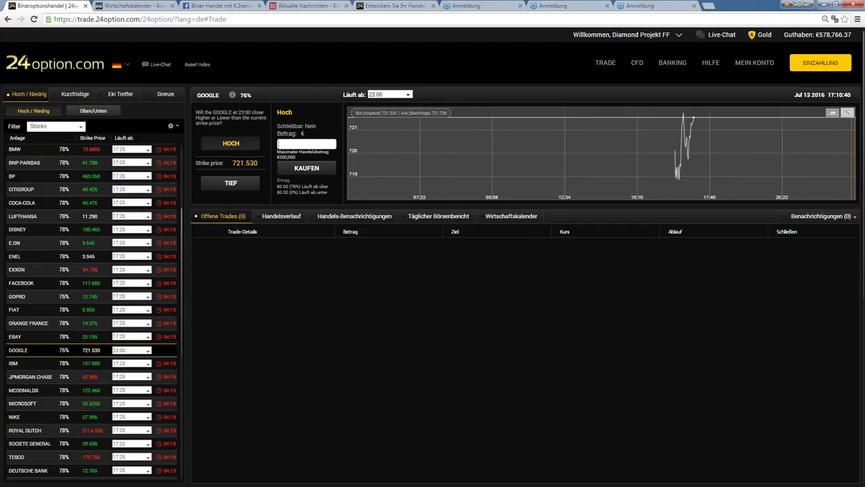
text(20)
text(000)
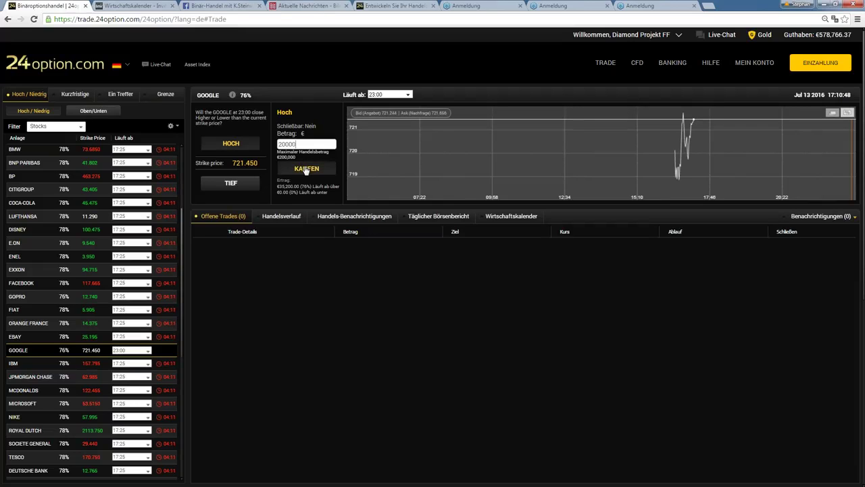
click(306, 169)
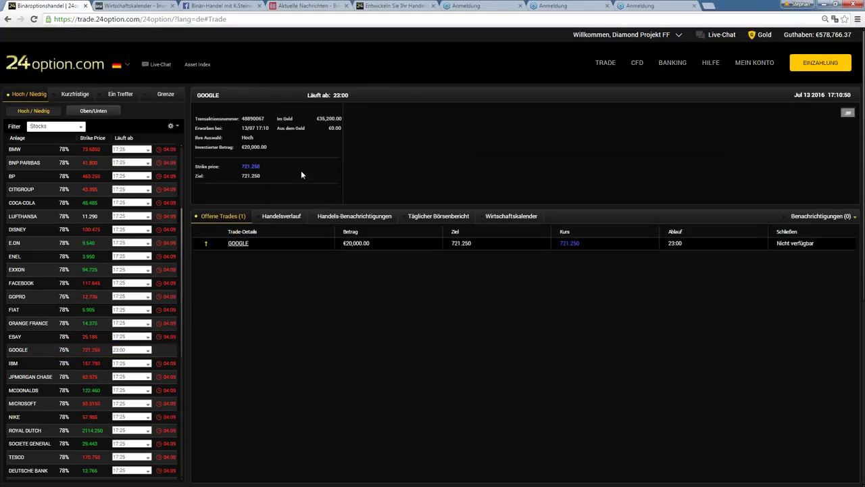
Buy a €10,000 GOOGLE HOCH trade expiring 15/07 at 23:00
click(134, 353)
click(132, 404)
click(106, 357)
click(231, 142)
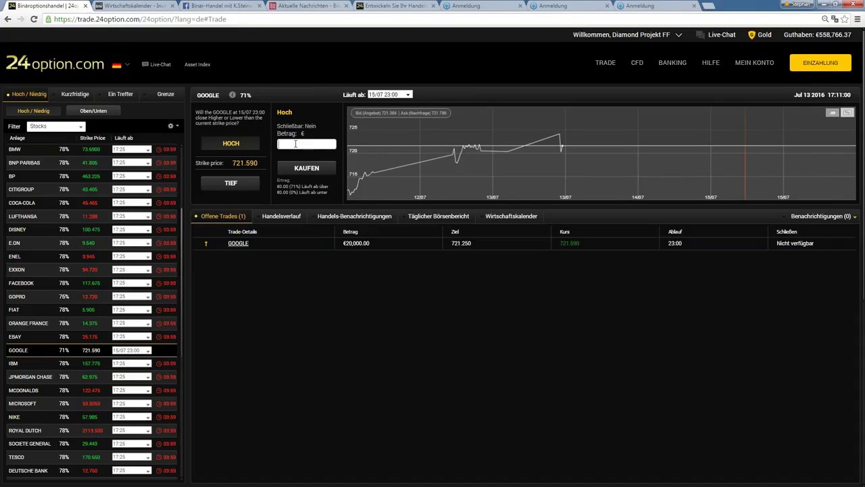
text(10000)
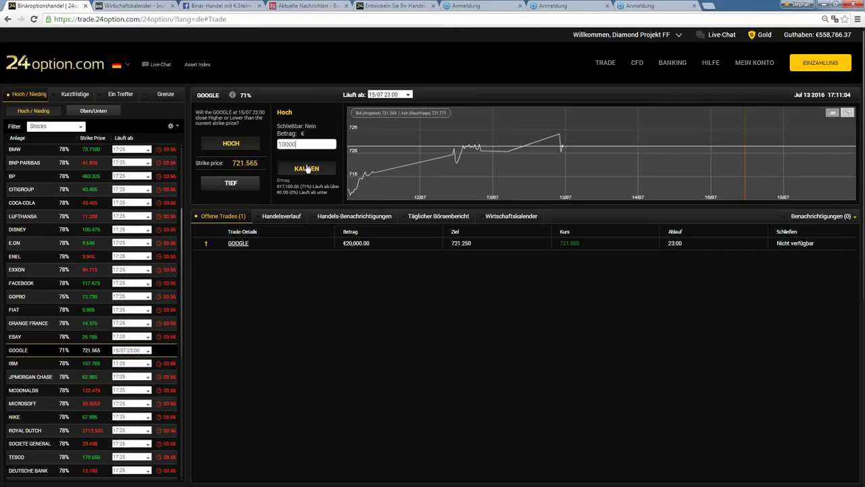
click(307, 168)
Buy a €10,000 GOOGLE HOCH trade expiring 28/07 at 23:00
click(139, 350)
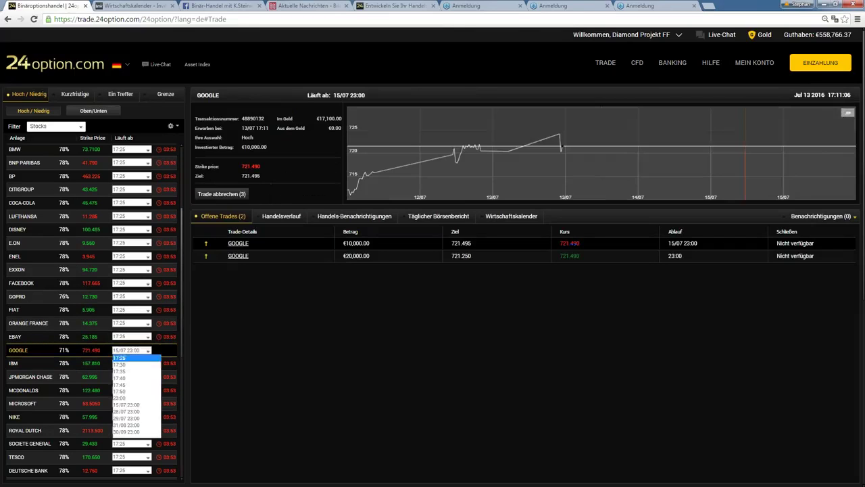
click(129, 410)
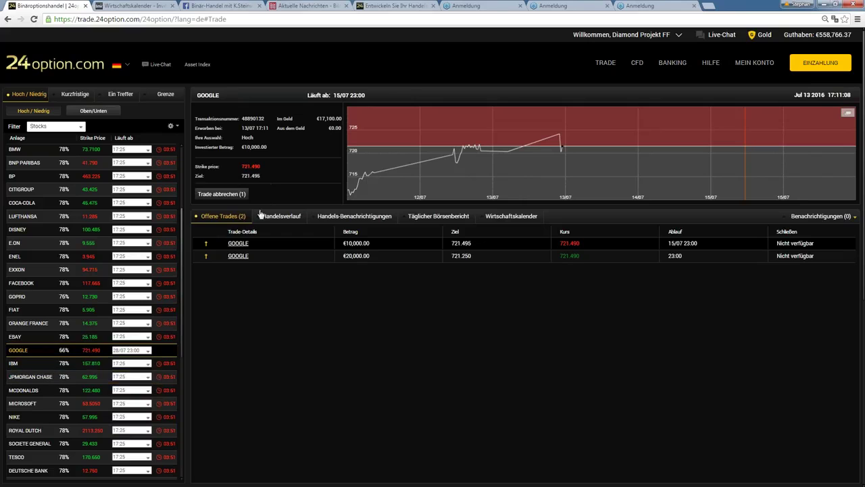
click(231, 143)
text(10000)
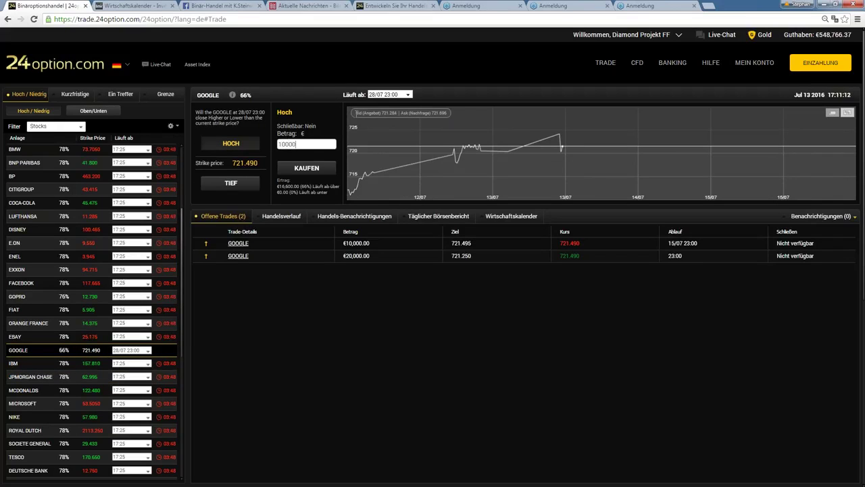
click(306, 168)
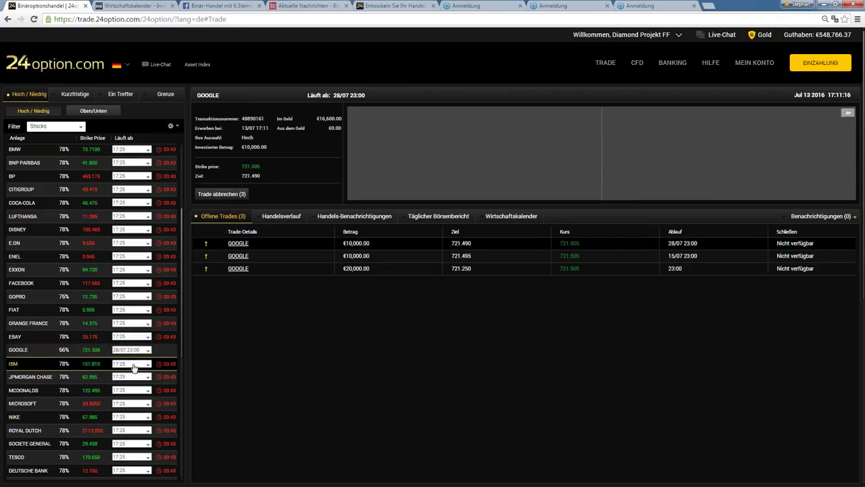
Buy a €10,000 GOOGLE HOCH trade expiring 29/07 at 23:00
click(135, 350)
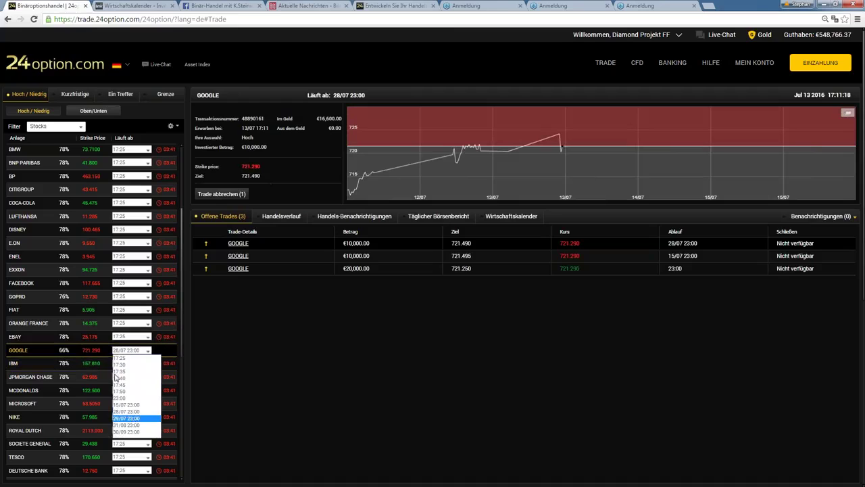
click(135, 418)
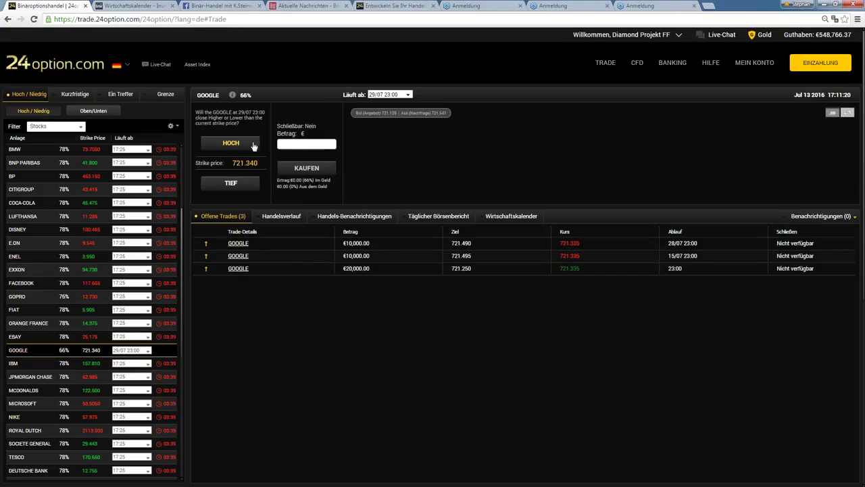
click(253, 144)
text(10000)
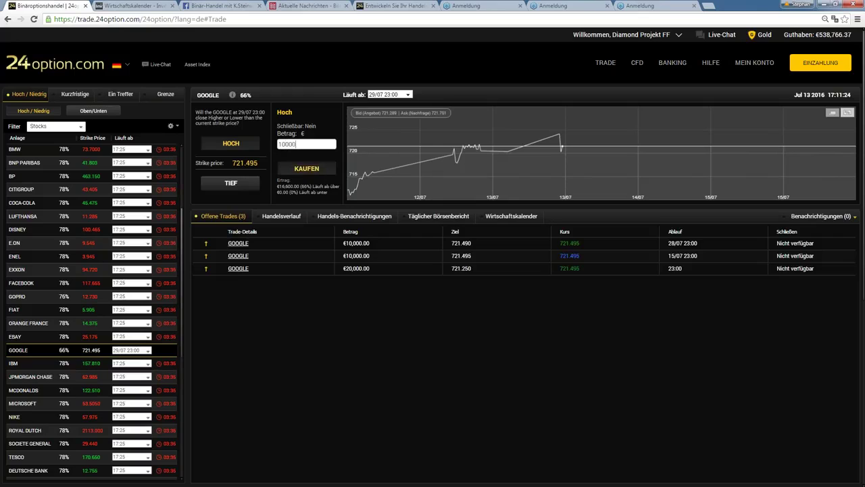
click(305, 169)
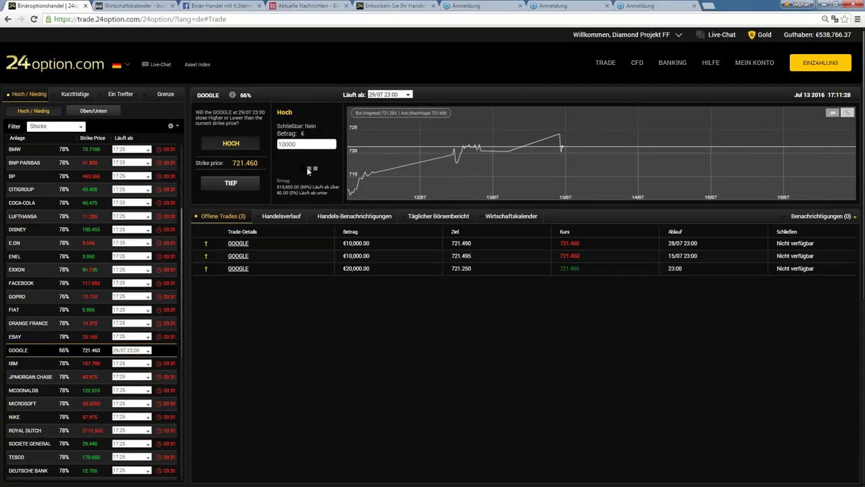
Buy a €10,000 GOOGLE HOCH trade expiring 31/08 at 23:00
click(129, 350)
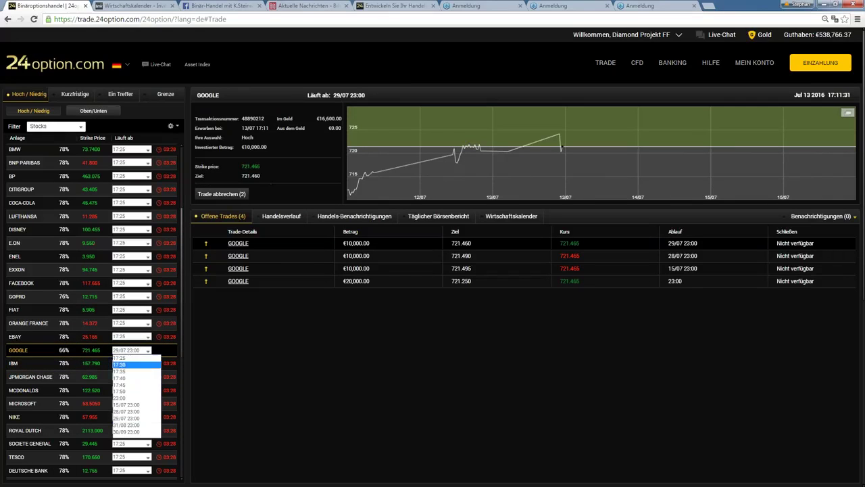
click(129, 425)
click(236, 143)
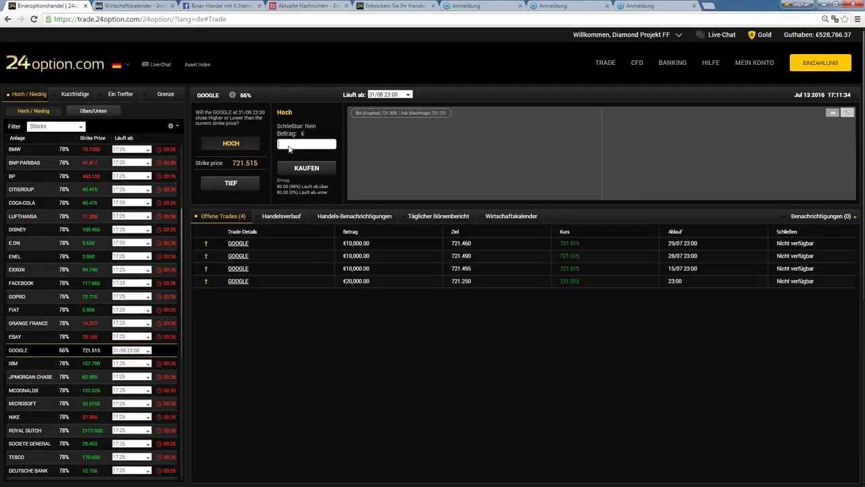
text(10000)
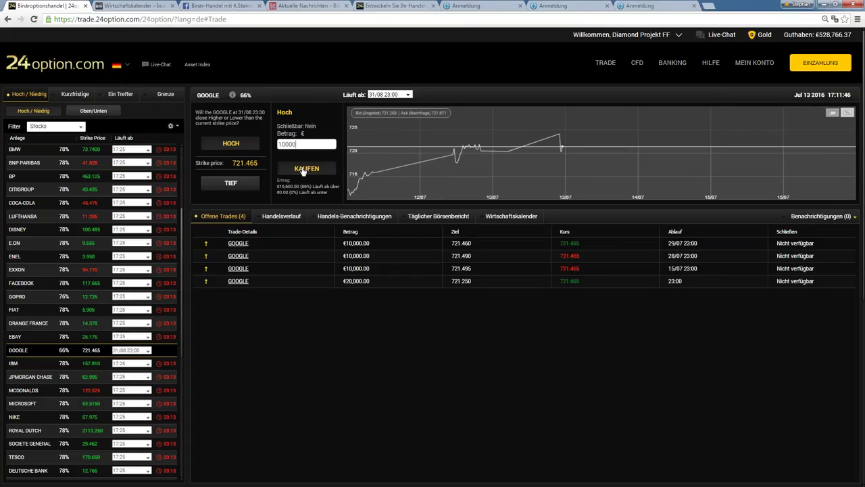
click(305, 169)
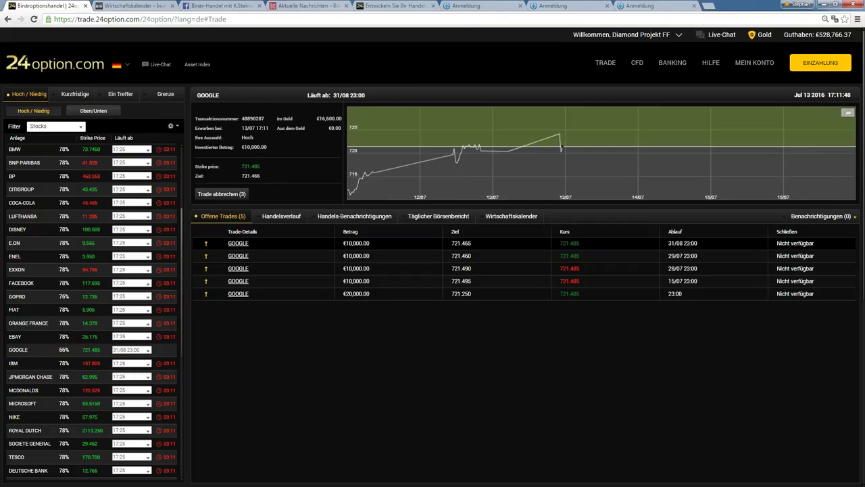
Buy a €10,000 GOOGLE HOCH trade expiring 30/09 at 23:00
click(132, 350)
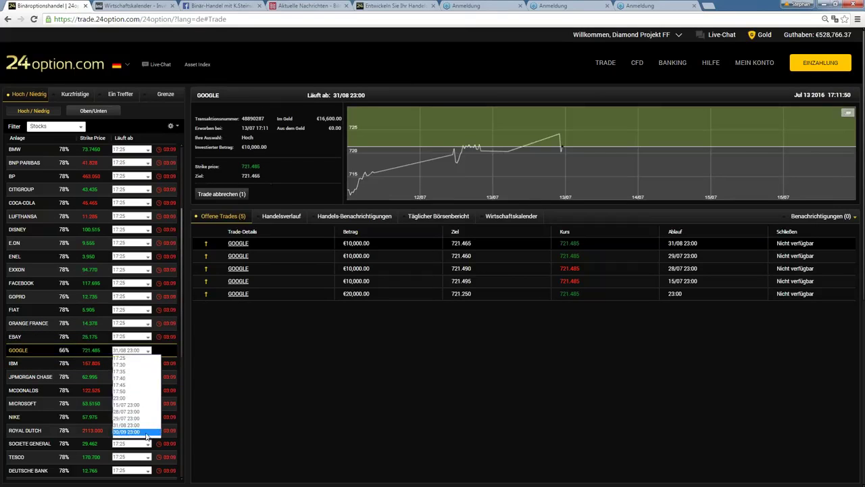
click(125, 431)
click(100, 356)
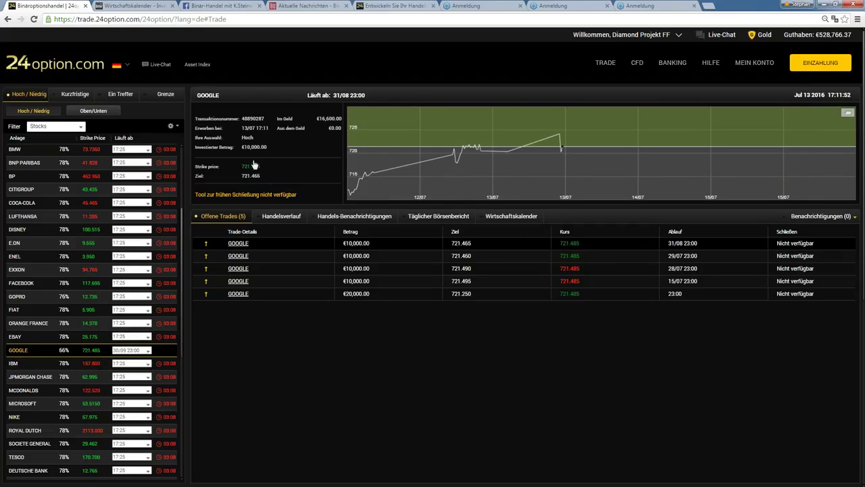
click(285, 144)
text(10000)
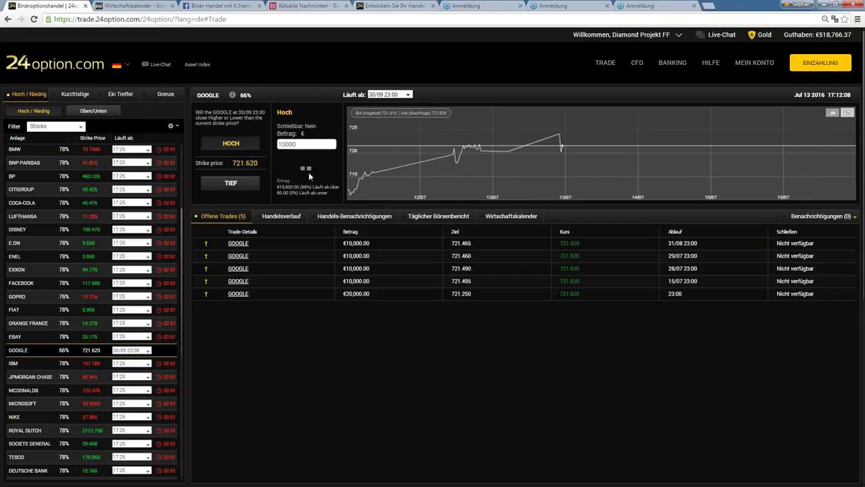
click(308, 171)
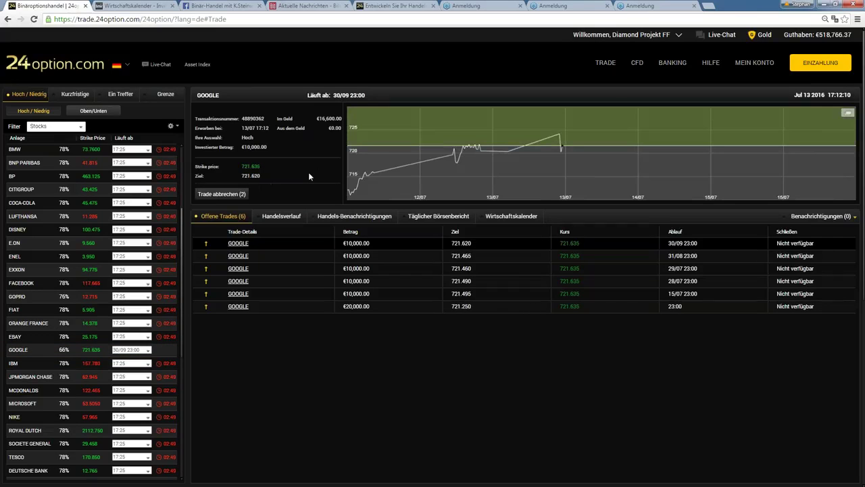
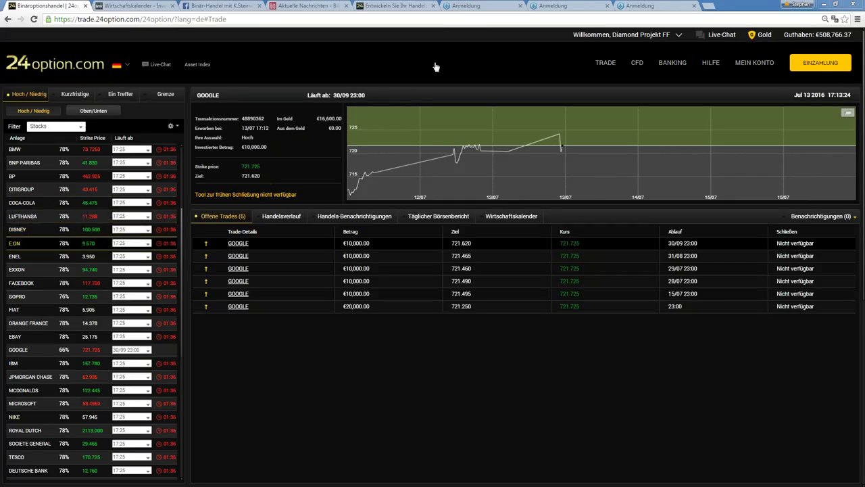
Scroll through the 24option Facebook timeline behind the login dialog, then return to the webinar calendar
click(391, 6)
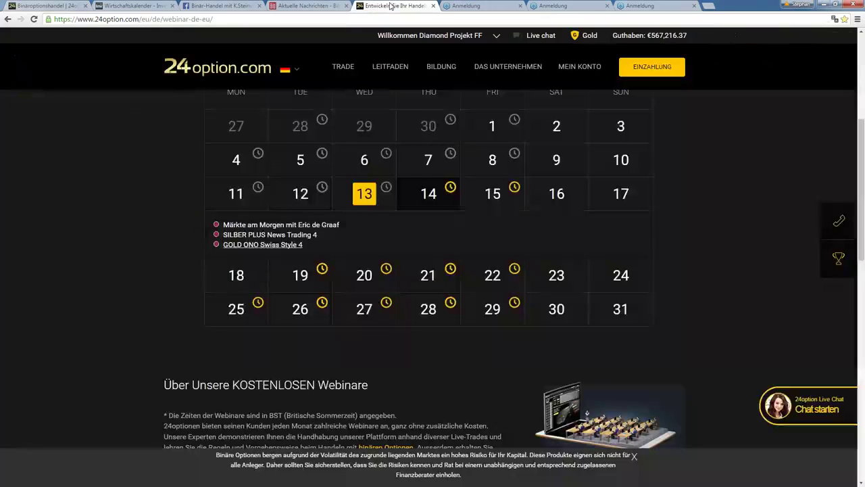
click(220, 6)
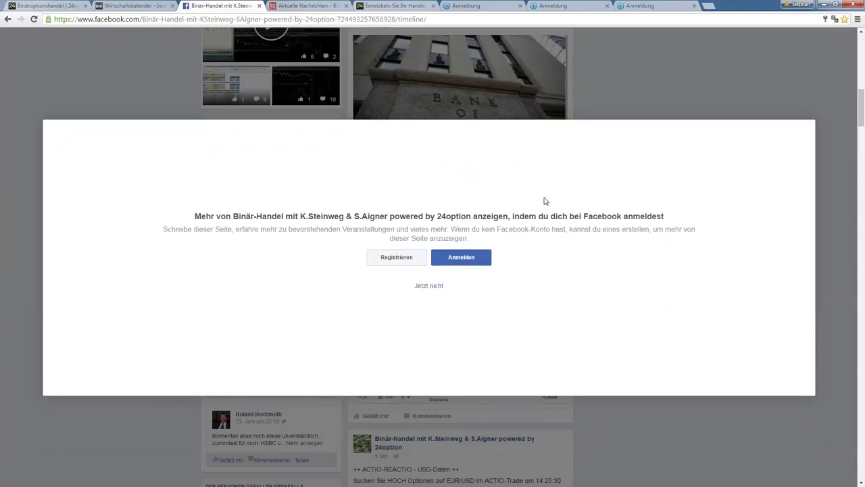
scroll(554, 199, up, 5)
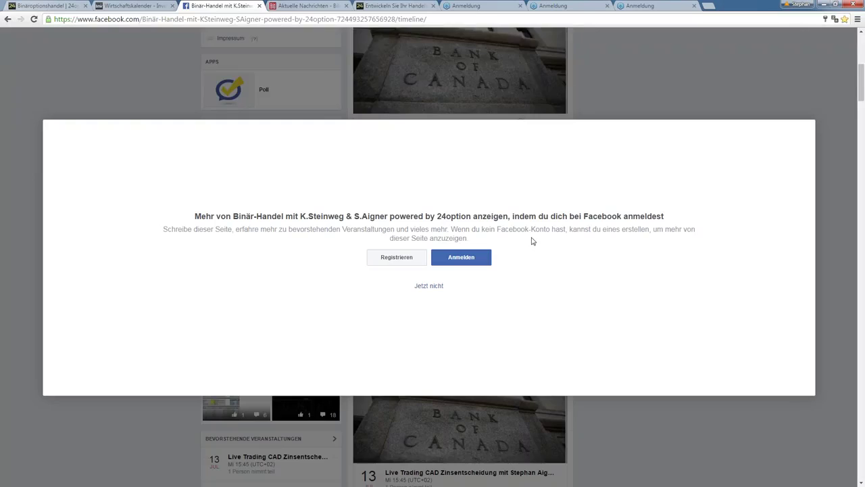
scroll(534, 239, up, 3)
scroll(533, 239, up, 2)
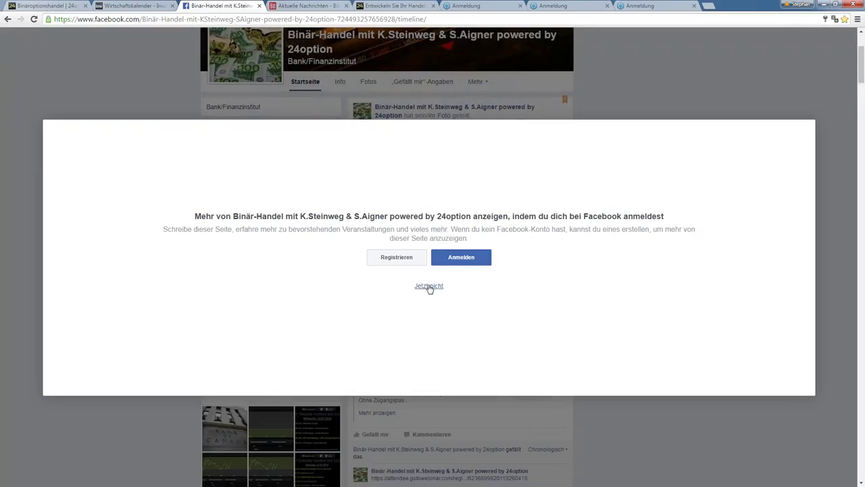
scroll(477, 249, down, 4)
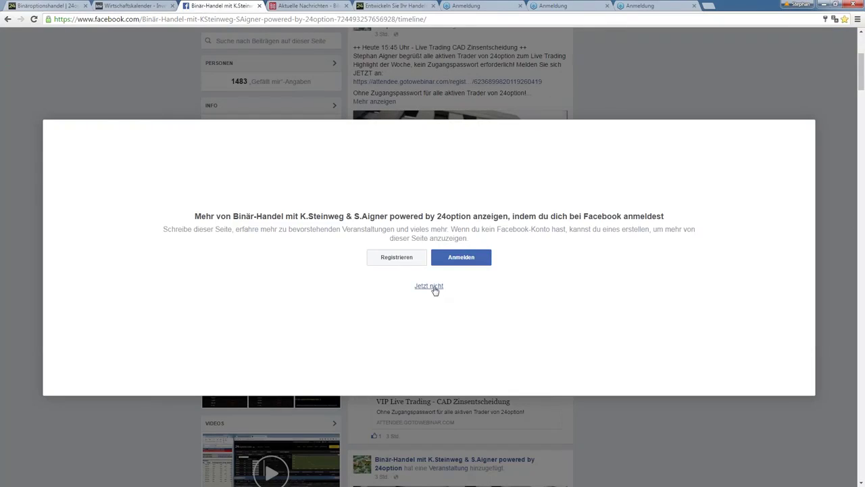
scroll(439, 293, down, 1)
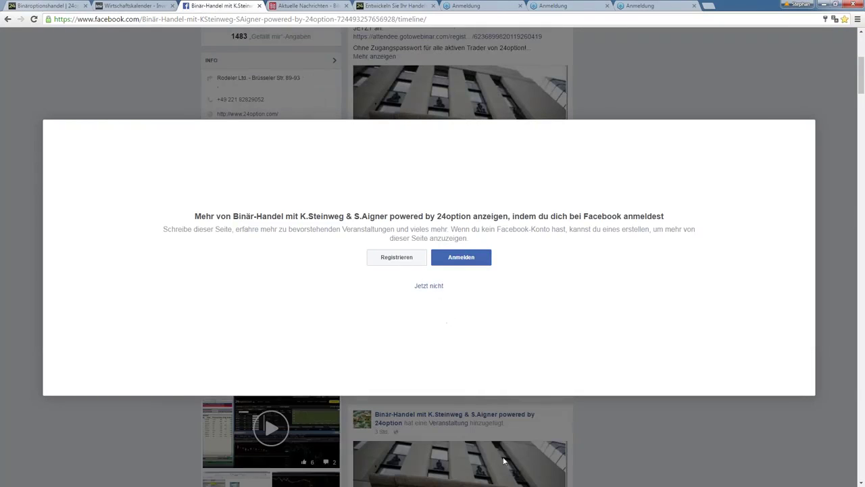
click(392, 7)
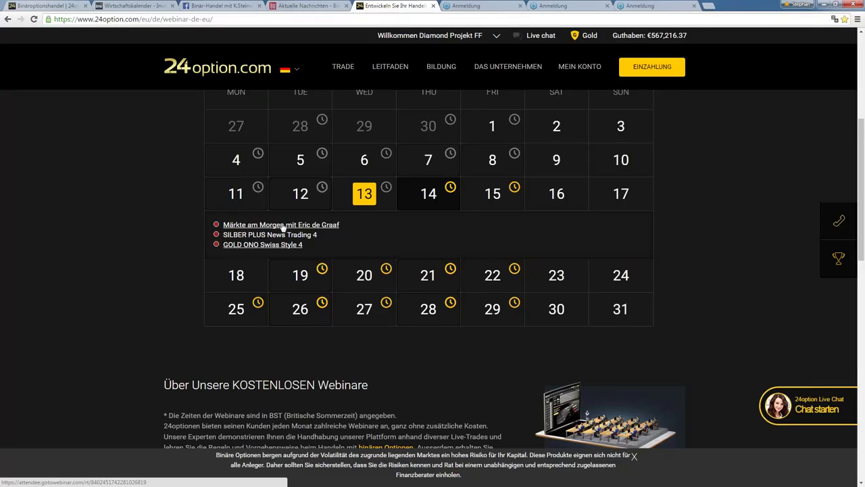
Check the 14th and 15th calendar days, then open the SILBER PLUS News Trading 4 registration for 14 July
click(426, 197)
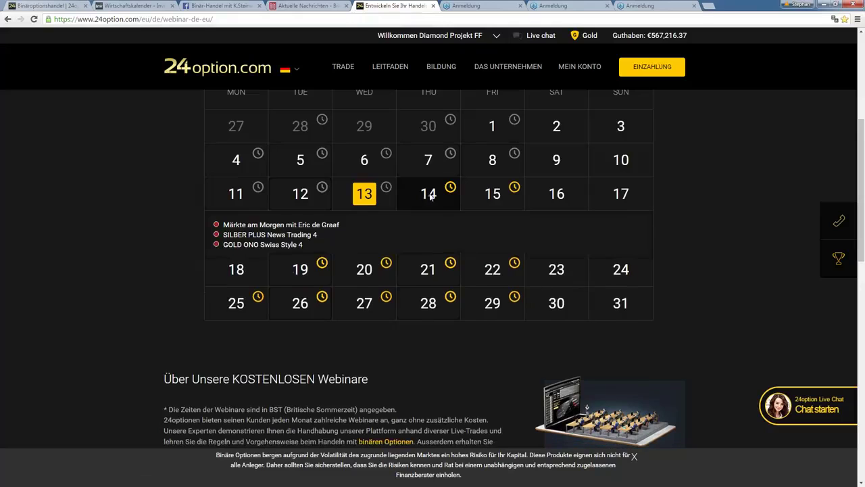
click(476, 202)
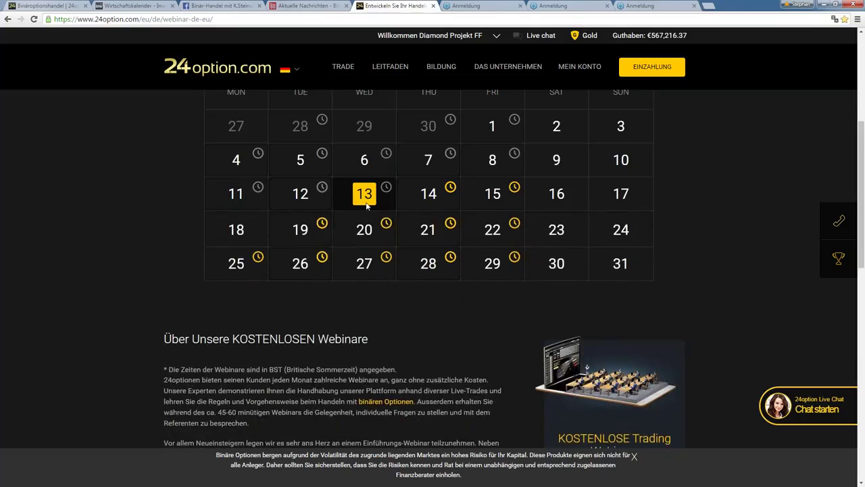
click(552, 6)
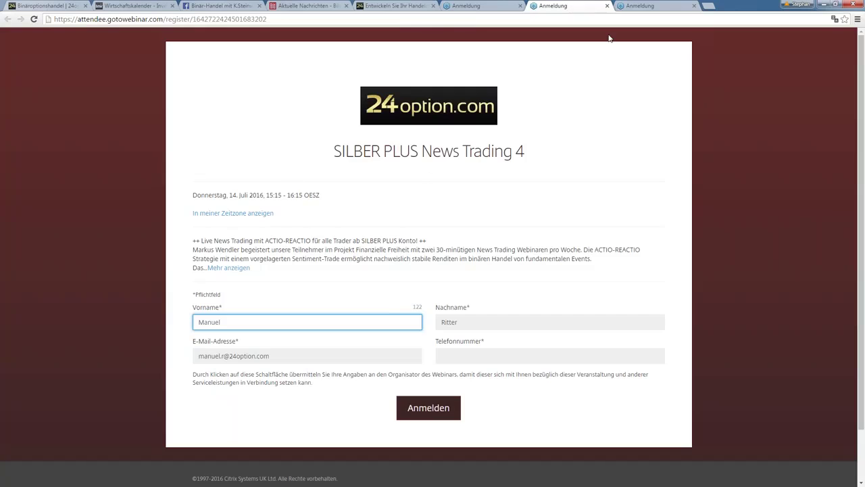
View the GOLD ONO Swiss Style 4 GoToWebinar page, then list the 14th's three webinars
click(639, 6)
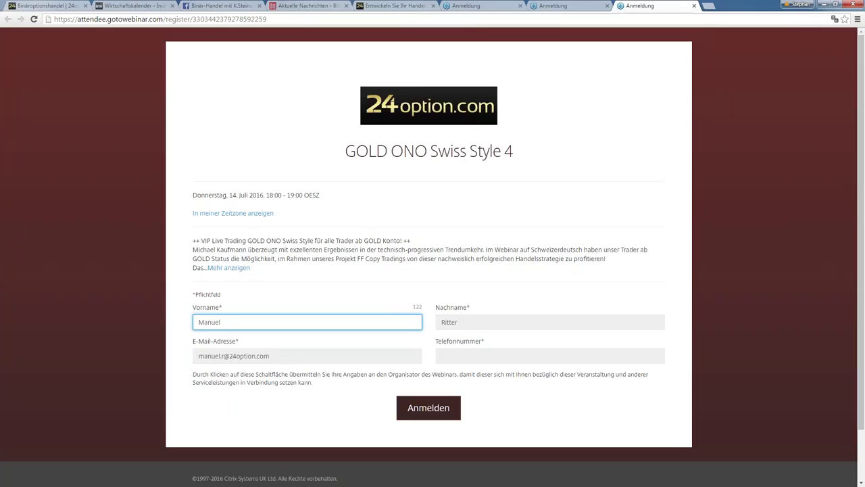
click(398, 5)
click(436, 207)
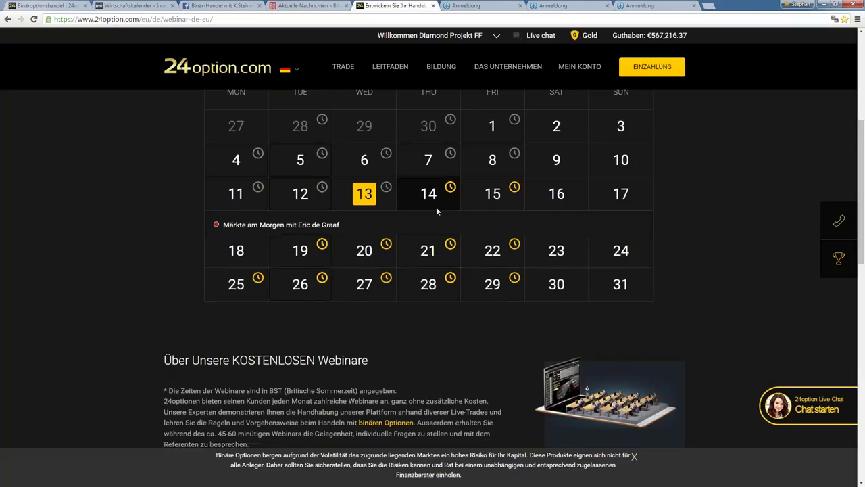
View the 15th's single webinar, glance at Facebook, then return to the six open GOOGLE trades
click(494, 196)
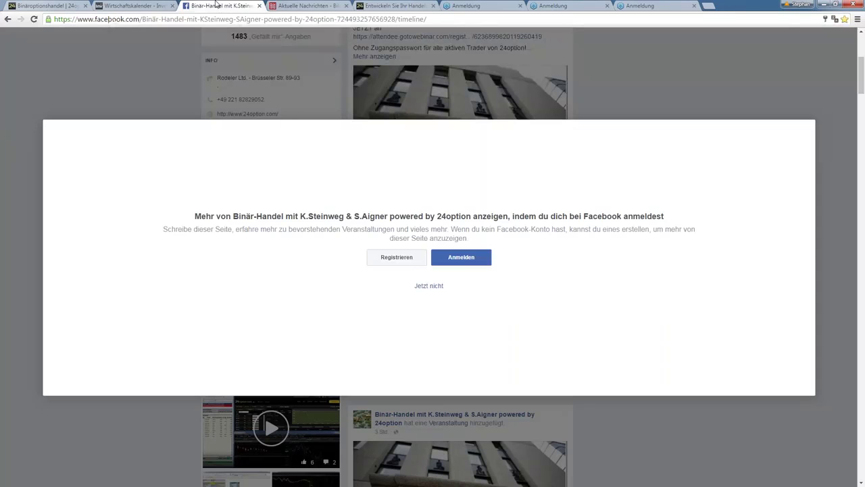
click(219, 6)
click(390, 4)
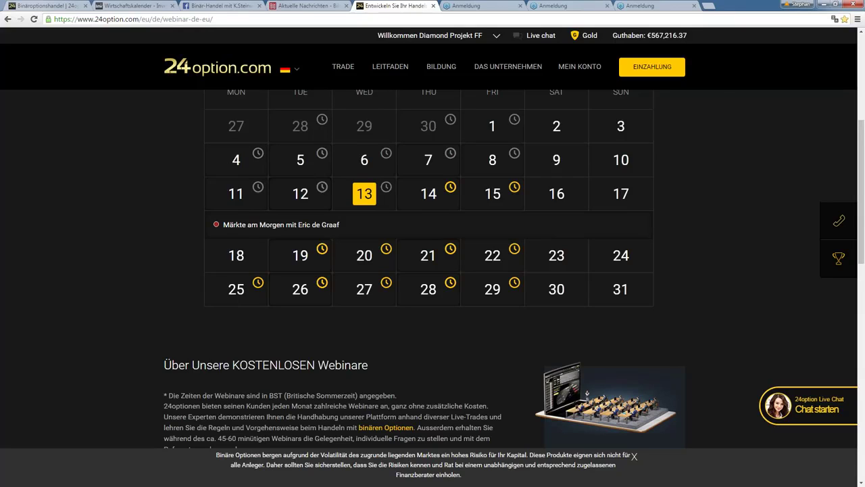
click(219, 8)
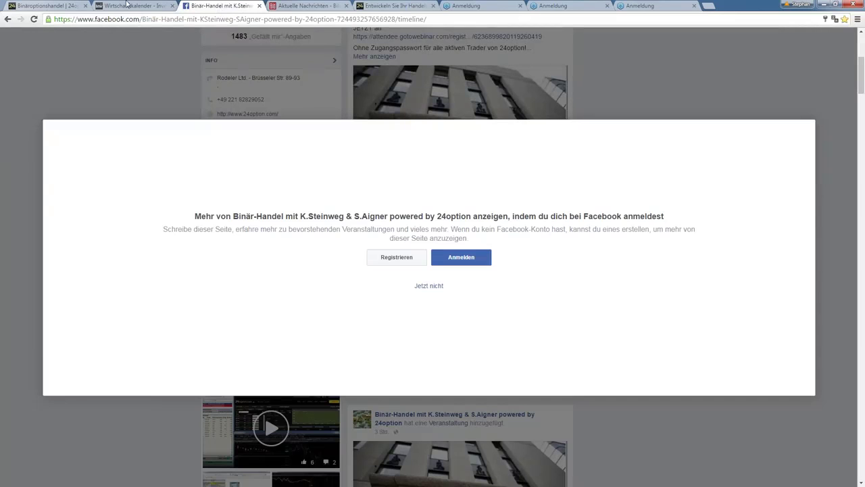
click(61, 4)
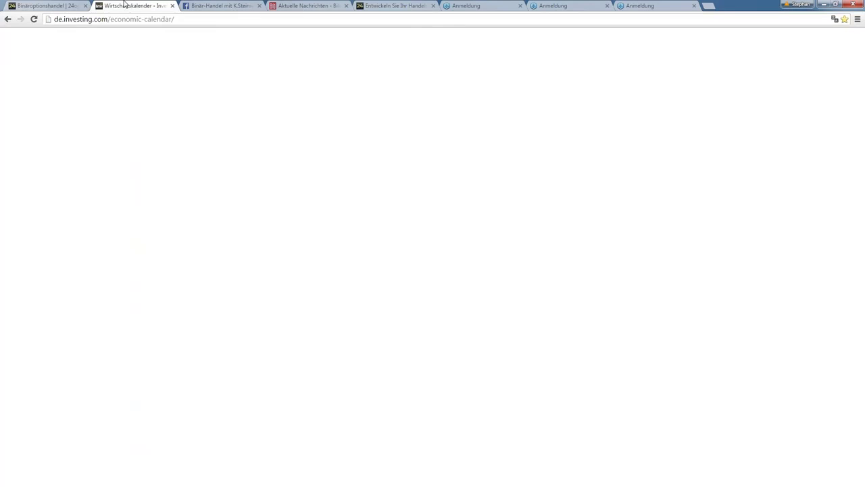
Scroll through today's Investing.com economic calendar, including the Canadian rate decision at 0.50%
click(126, 6)
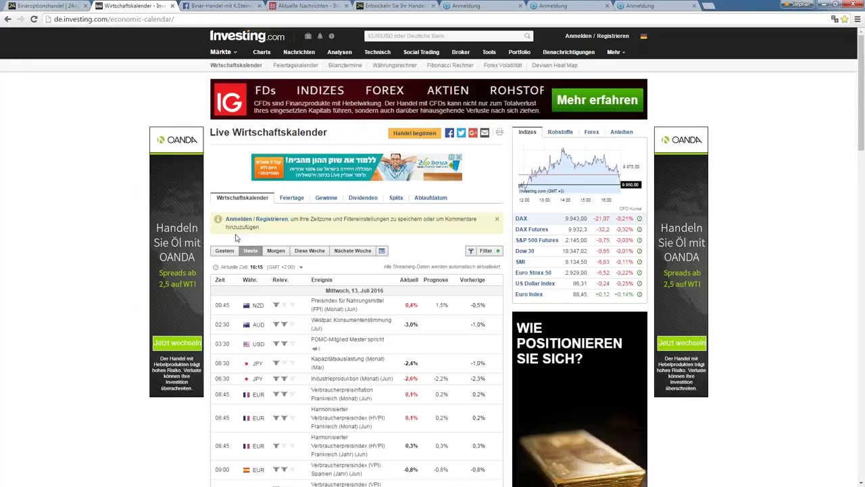
scroll(257, 270, down, 3)
scroll(284, 318, down, 3)
scroll(312, 364, down, 2)
scroll(313, 364, down, 2)
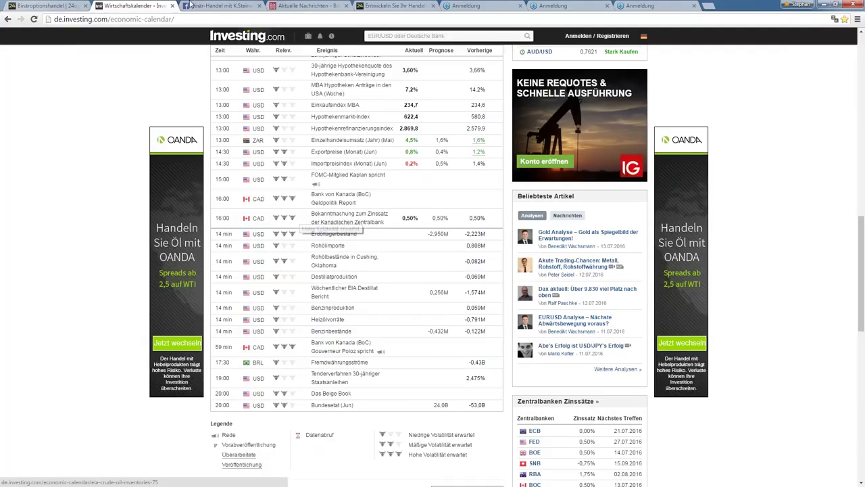
Switch to the trading group's Facebook page with Ctrl+Tab and scroll down its timeline
key(ctrl+Tab)
scroll(457, 375, down, 5)
scroll(458, 375, down, 5)
scroll(458, 374, down, 5)
scroll(468, 404, down, 5)
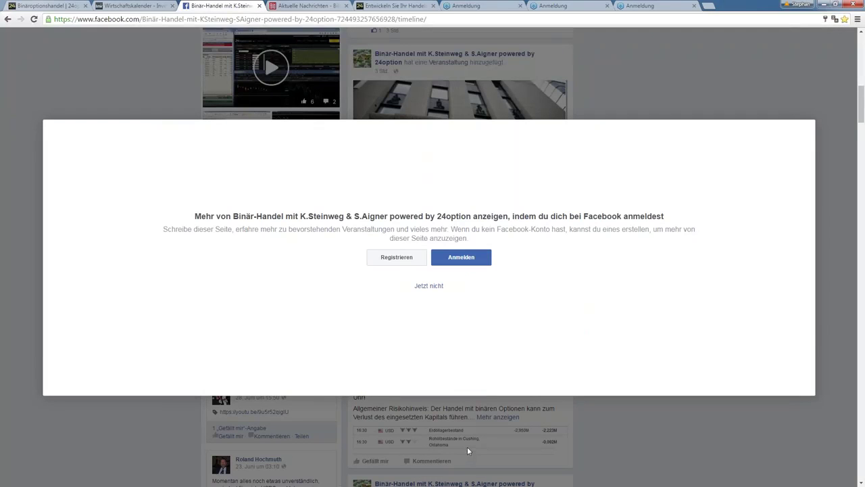
Dismiss the Facebook login prompt and expand the ACTIO-REACTIO Erdöllagerbestand post to its full text
click(436, 287)
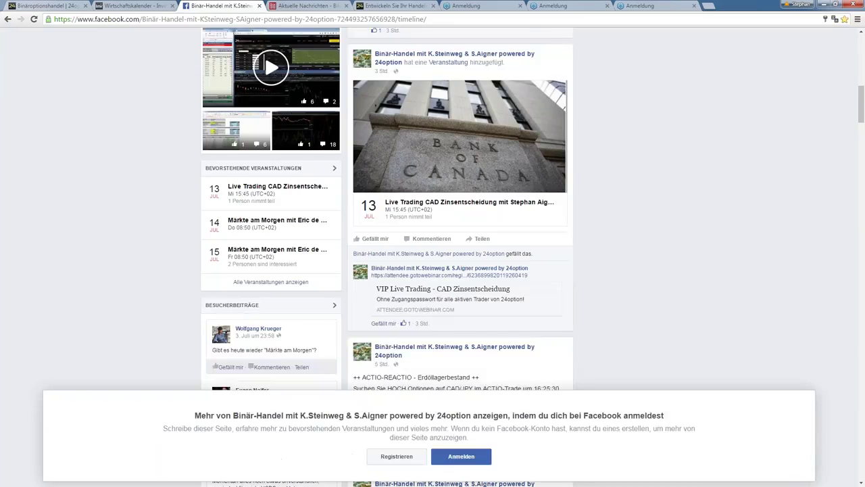
scroll(443, 307, down, 2)
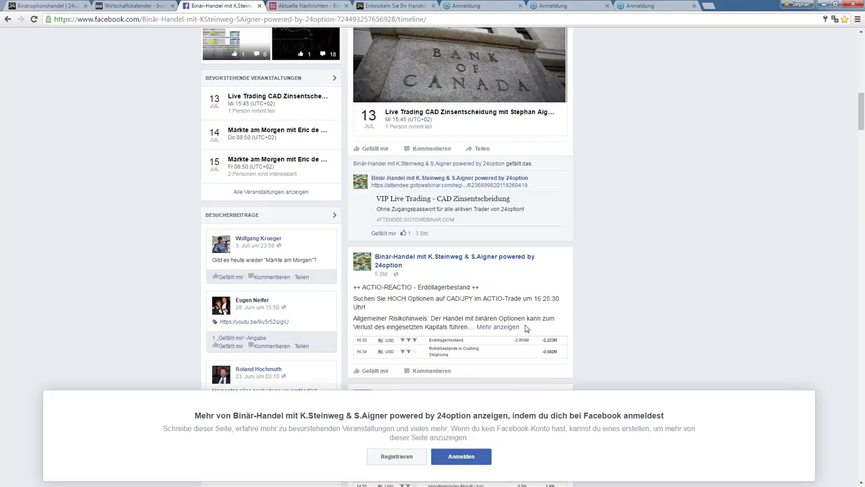
click(503, 328)
scroll(503, 329, down, 1)
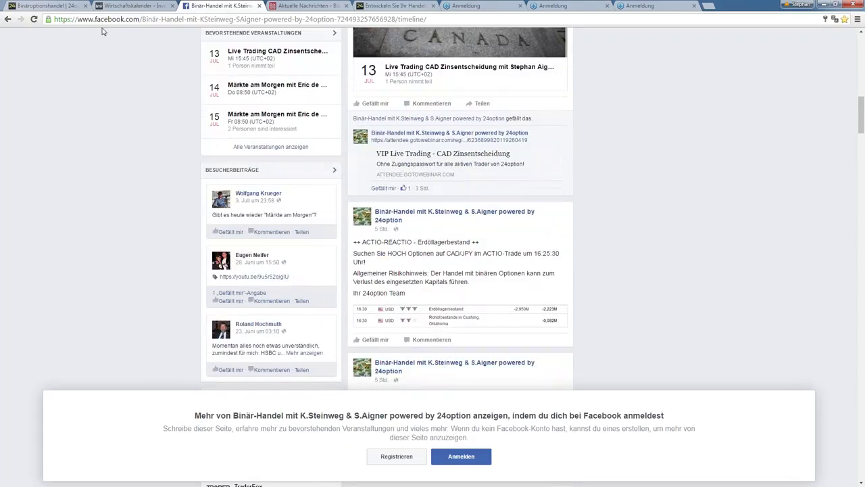
Check the 24option trading page, then scroll the Facebook timeline to the 13 July CAD event post
click(48, 5)
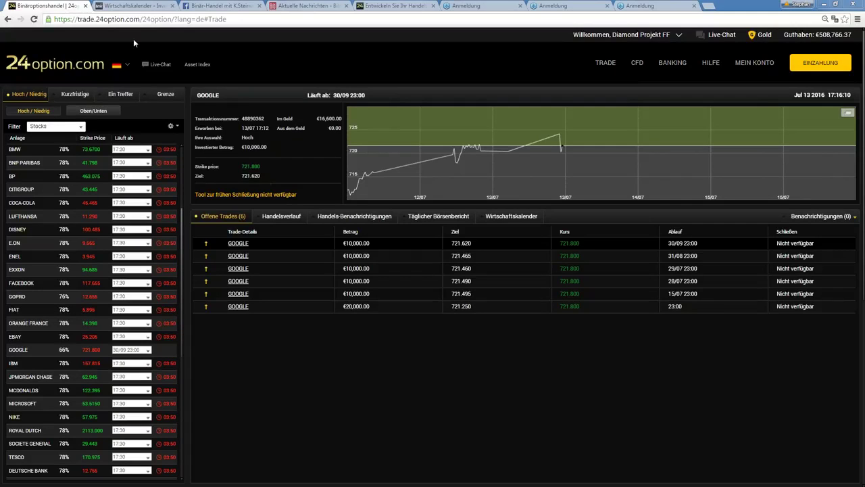
click(215, 5)
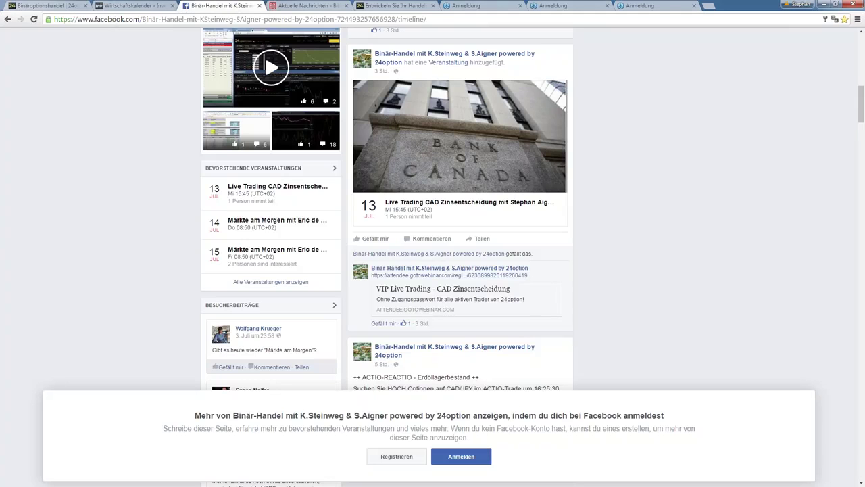
scroll(531, 342, down, 1)
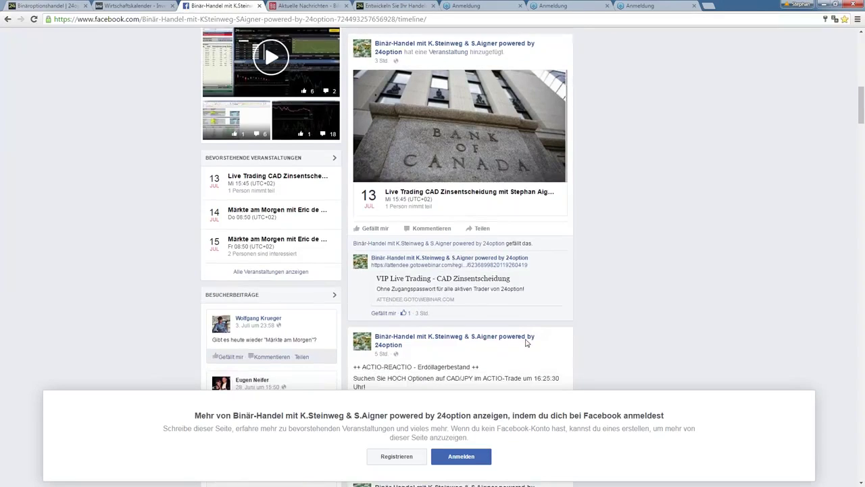
scroll(432, 332, down, 1)
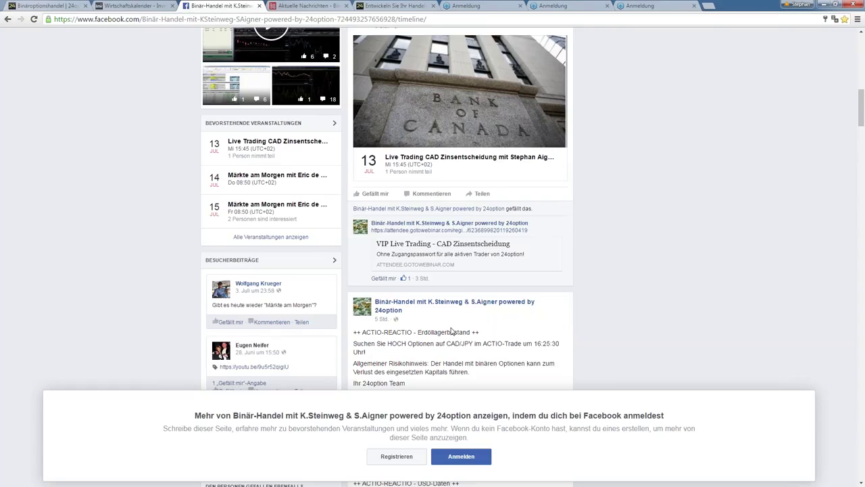
Highlight 'HOCH Optionen', 'Erdöllagerbestand', then the CAD/JPY ACTIO-Trade at 16:25:30 sentence
drag(387, 343, 443, 345)
drag(418, 332, 479, 333)
drag(462, 344, 446, 343)
drag(446, 343, 559, 344)
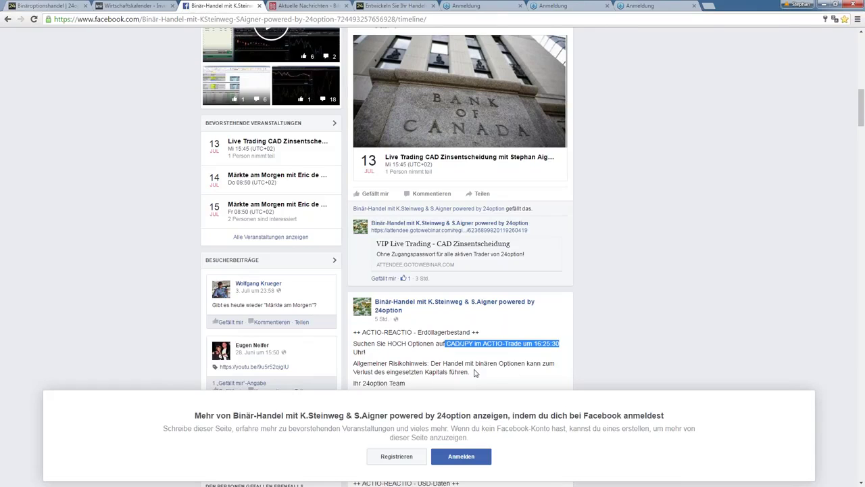
click(449, 344)
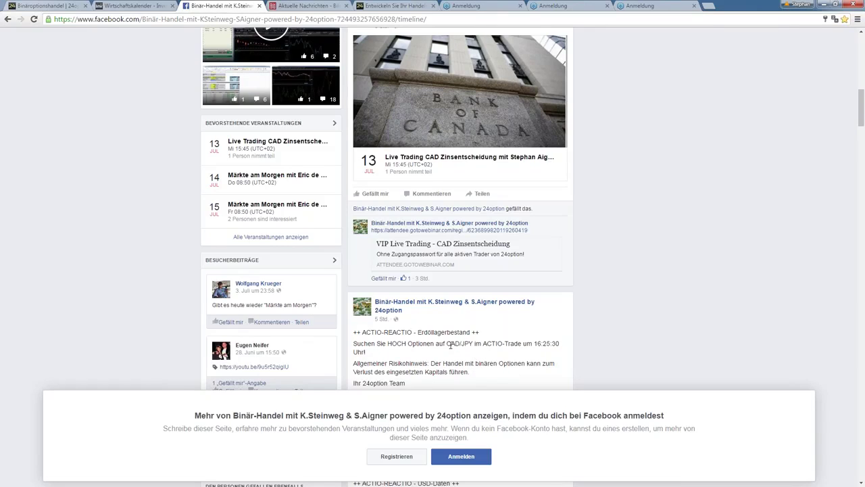
drag(446, 344, 366, 353)
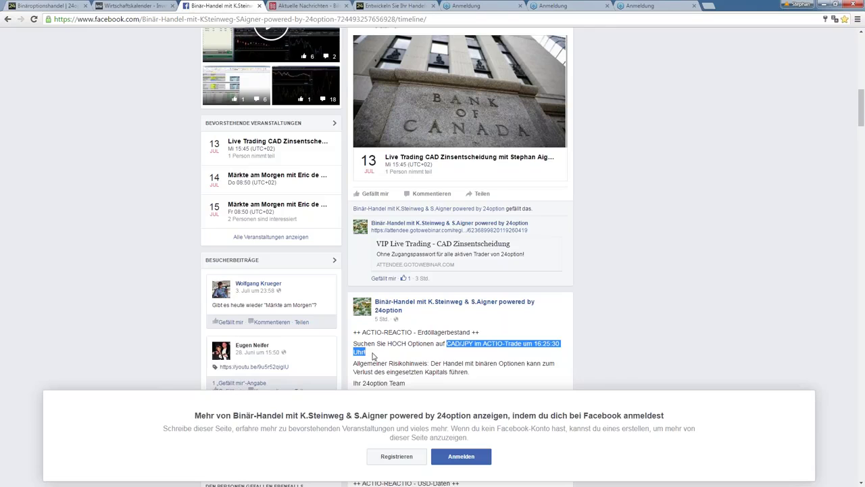
Scroll to the 'VIP Live Trading - CAD Zinsentscheidung' post for 15:45, then return to 24option
scroll(372, 356, down, 6)
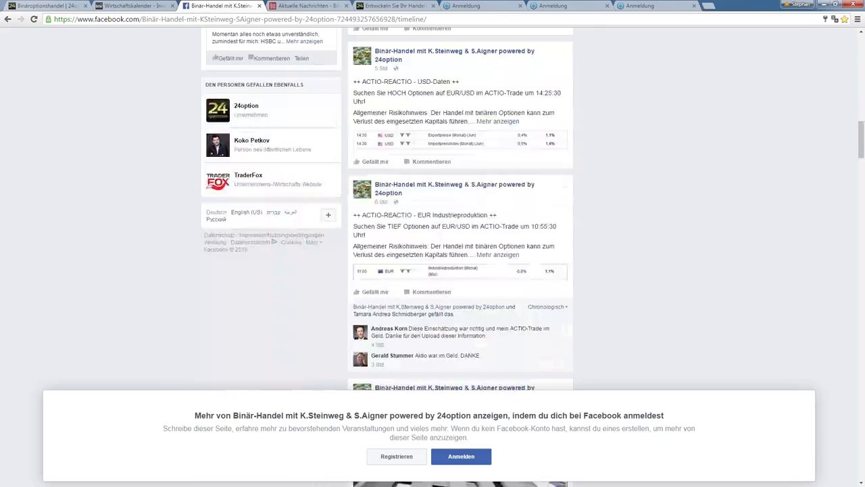
scroll(417, 234, up, 5)
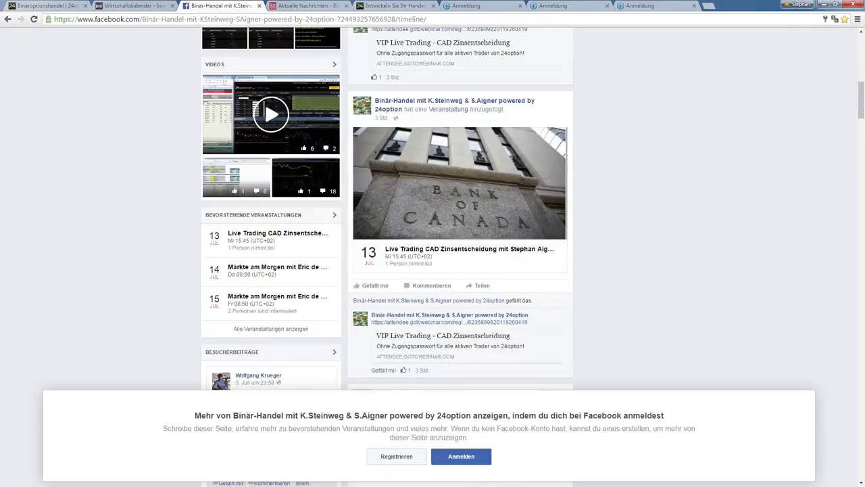
scroll(417, 234, up, 3)
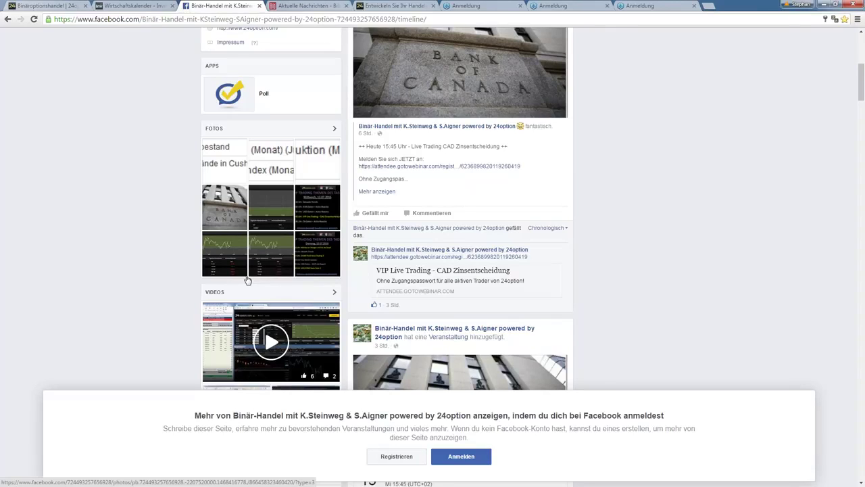
click(47, 6)
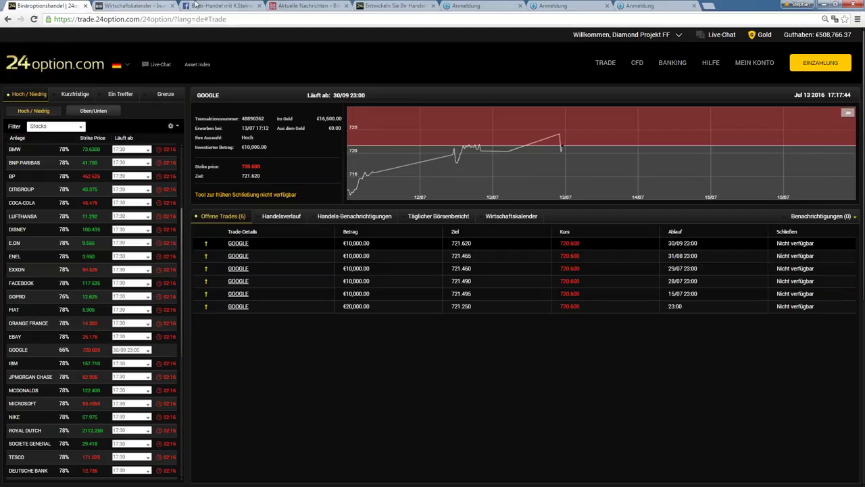
Go back to Facebook, return to the open Google trades with Ctrl+1, then open BILD.de
click(196, 6)
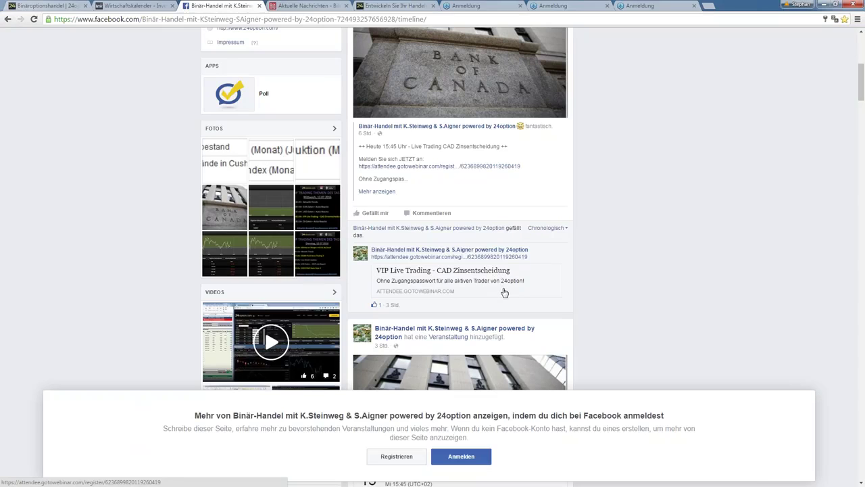
key(ctrl+1)
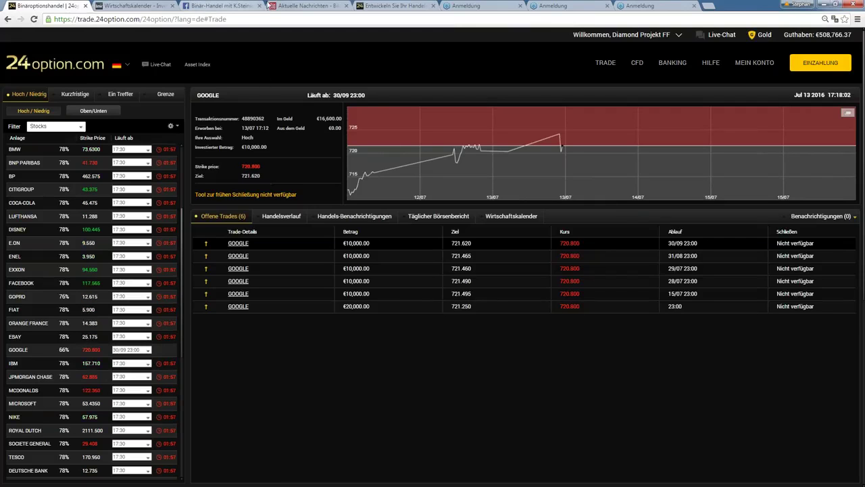
click(296, 5)
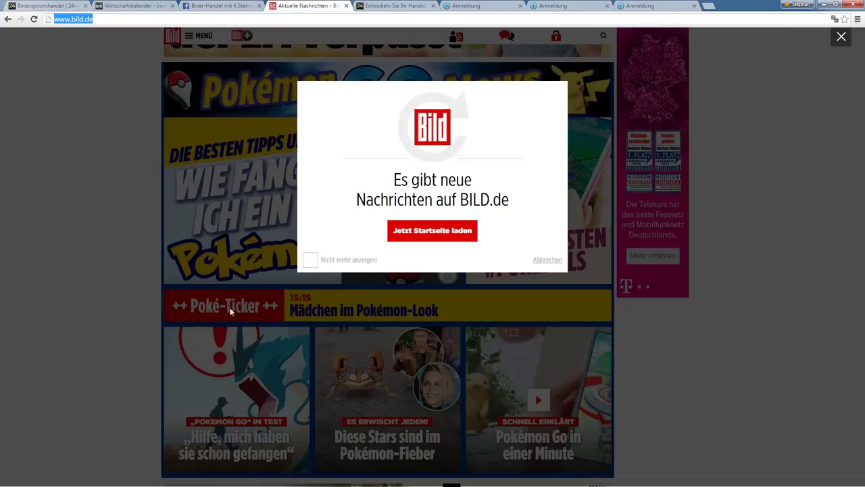
Cancel the BILD.de new-news popup and switch to the 24option July webinar calendar
click(548, 260)
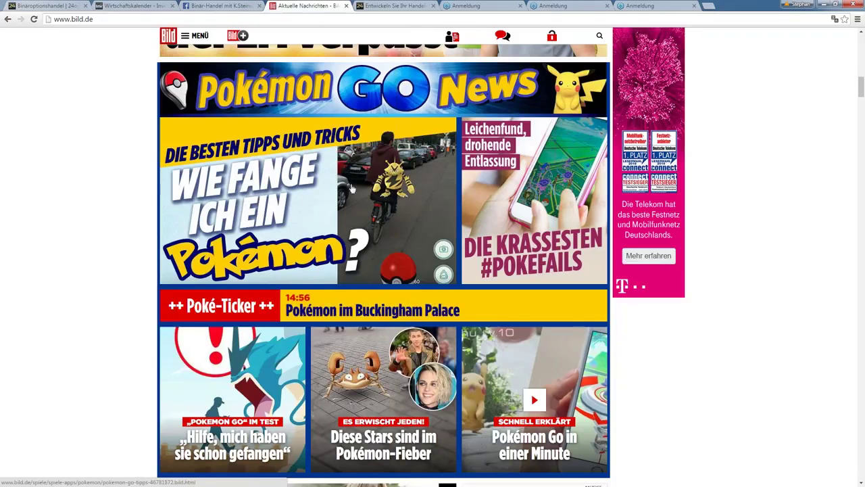
click(396, 5)
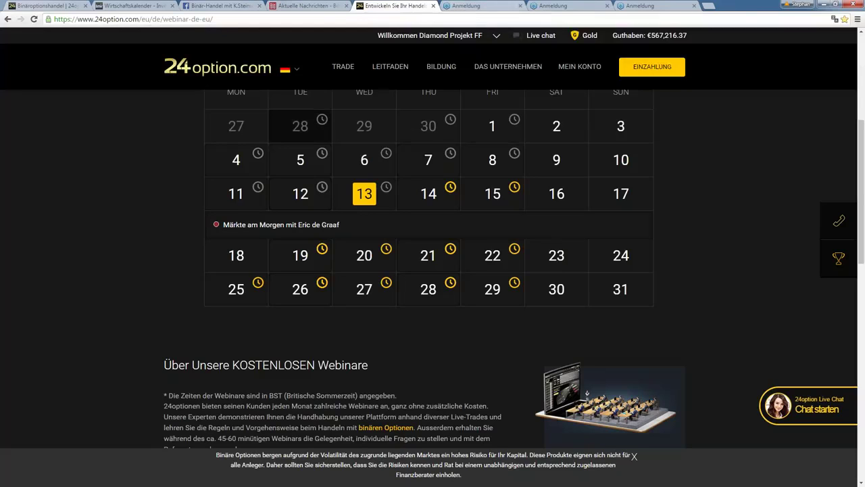
View the GoToWebinar sign-up and the trading page, then show PowerPoint slide 12, '3. Webinar Updates via Facebook!'
click(505, 5)
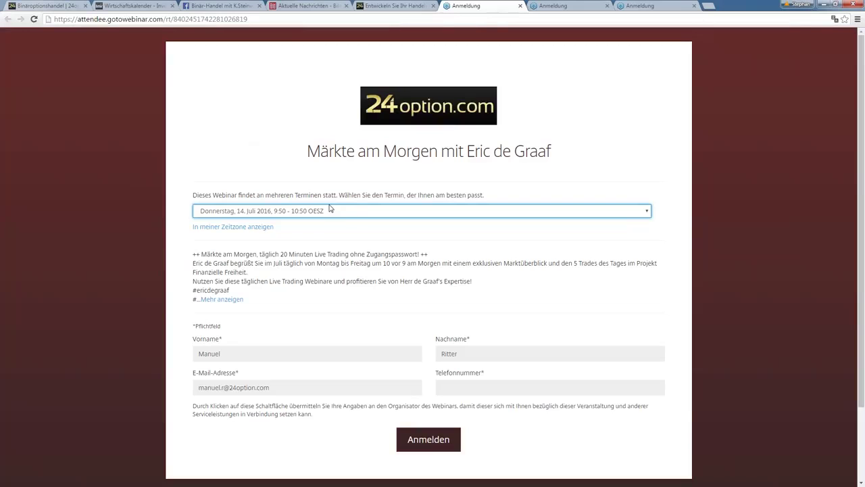
click(32, 6)
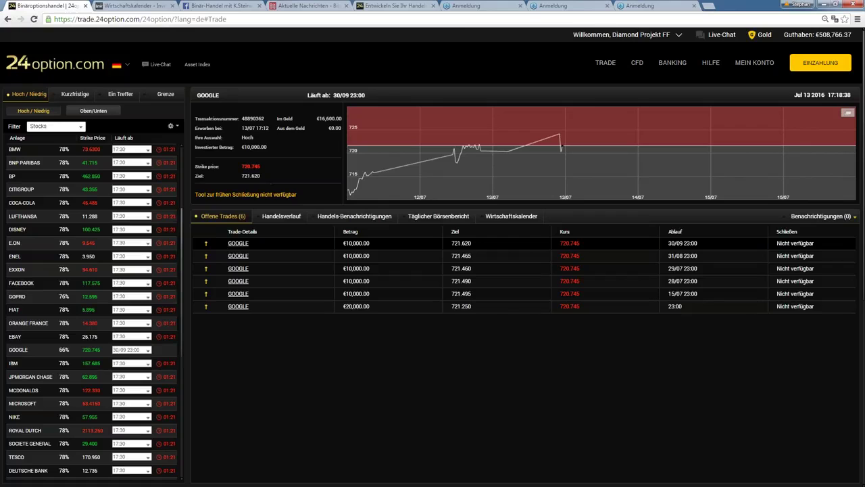
key(alt+Tab)
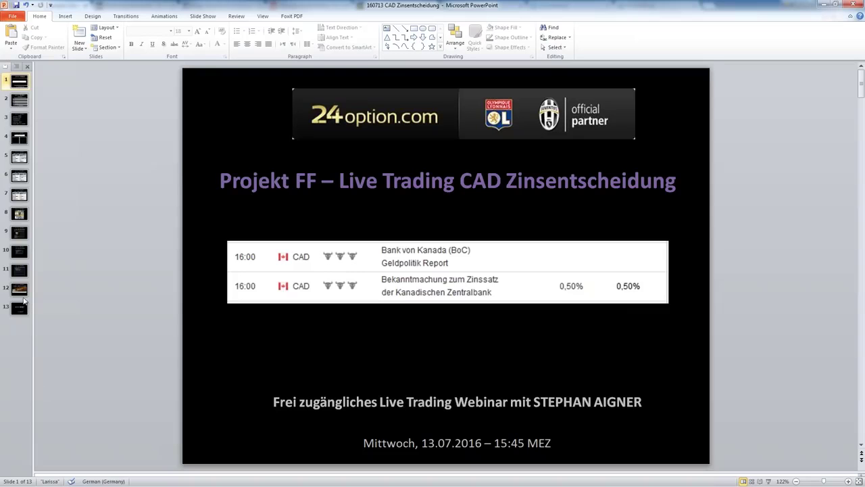
click(22, 291)
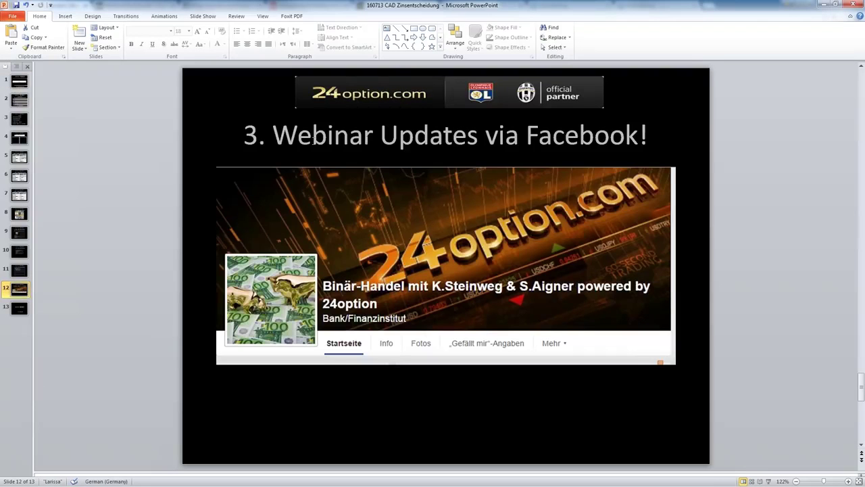